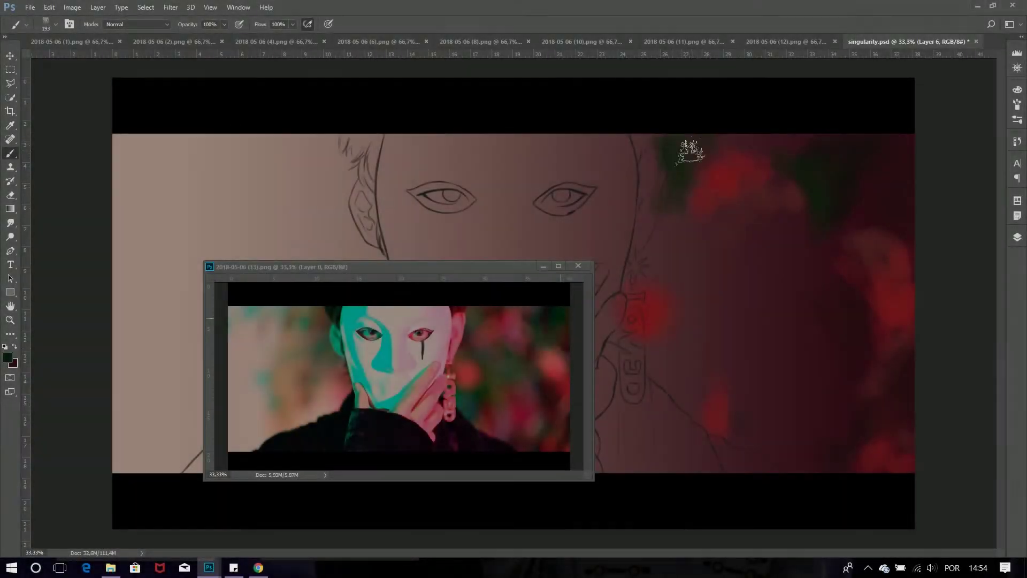
Paint dark green and pinkish patches into the right background and blend them together
drag(641, 343, 665, 362)
mouse_move(653, 267)
mouse_down()
mouse_move(669, 398)
mouse_move(724, 241)
mouse_move(746, 347)
mouse_up()
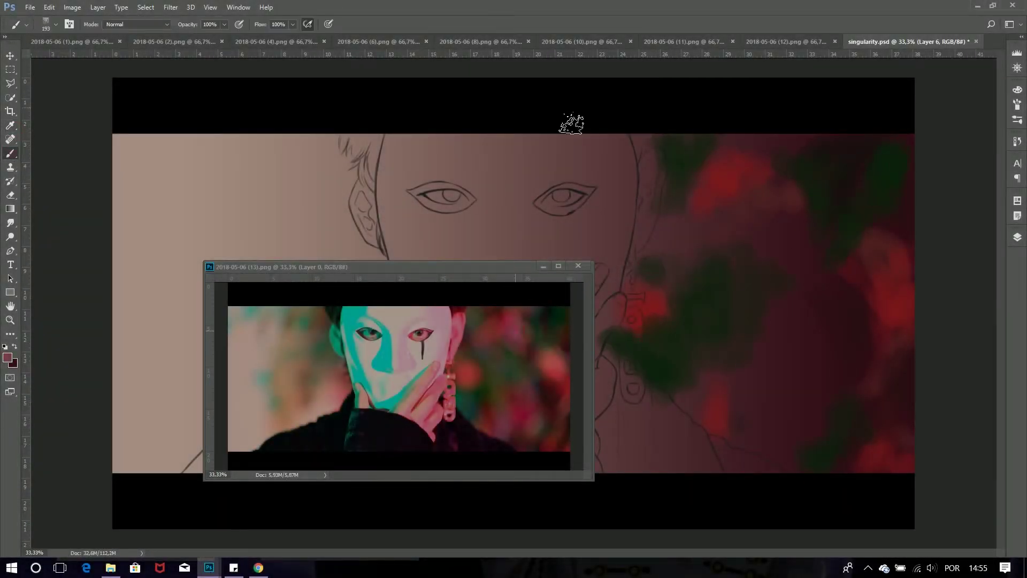
mouse_move(770, 160)
mouse_down()
mouse_move(752, 218)
mouse_move(736, 427)
mouse_move(734, 364)
mouse_move(791, 321)
mouse_up()
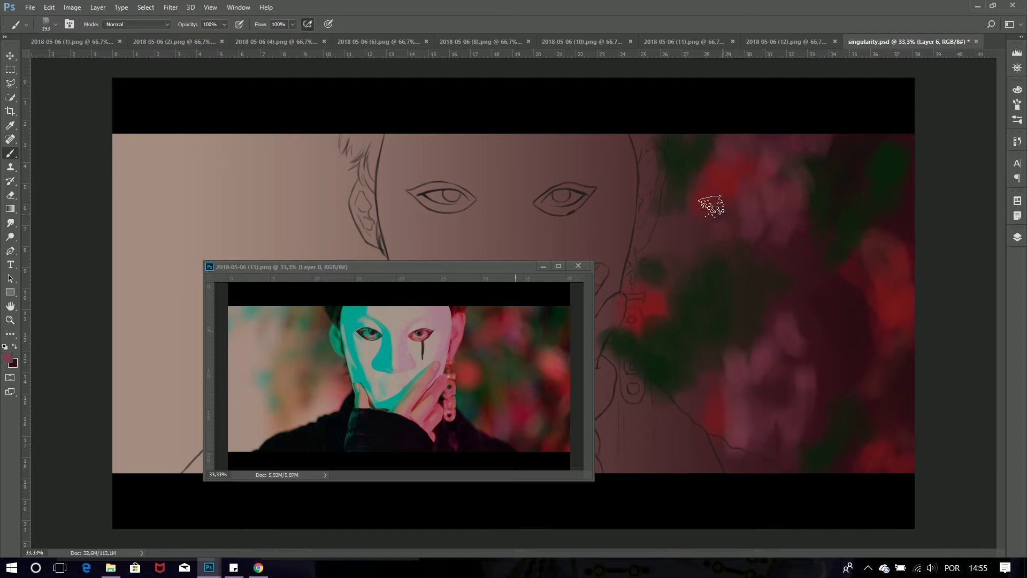
drag(744, 222, 680, 277)
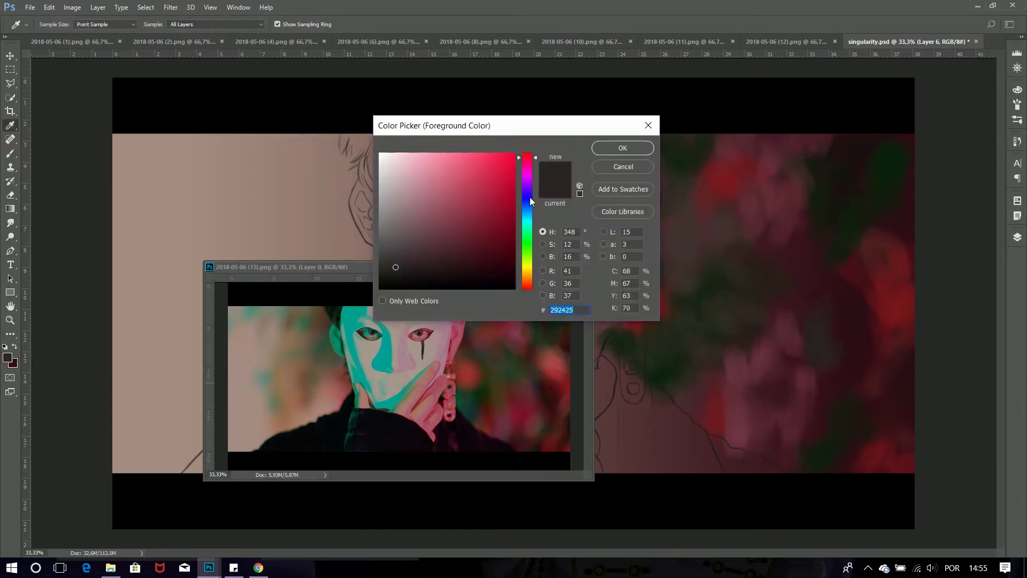
Add red, dark green and dark maroon strokes across the right and upper-right background
click(7, 357)
click(613, 154)
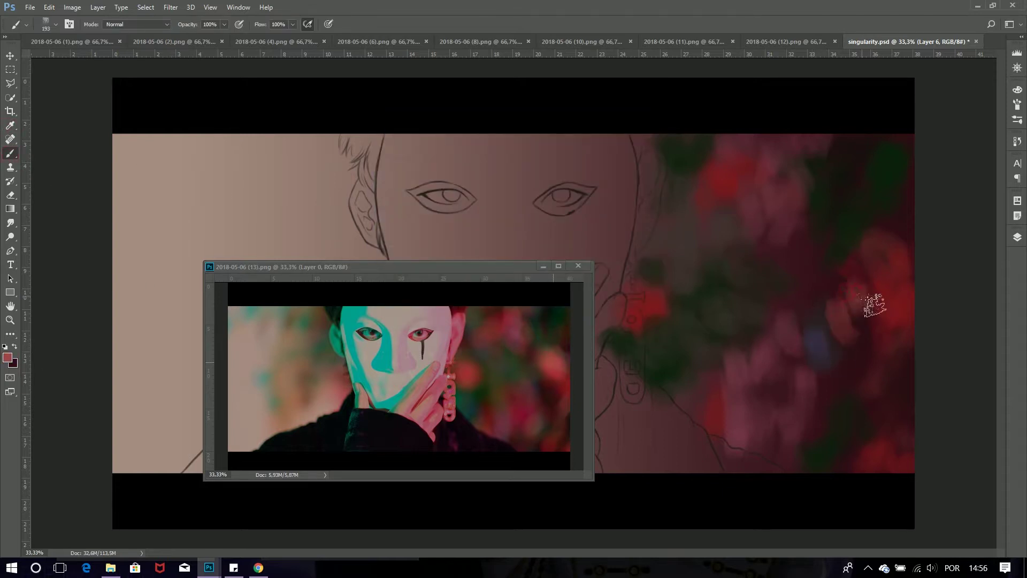
mouse_move(878, 298)
mouse_down()
mouse_move(711, 296)
mouse_move(692, 420)
mouse_move(830, 415)
mouse_move(855, 308)
mouse_up()
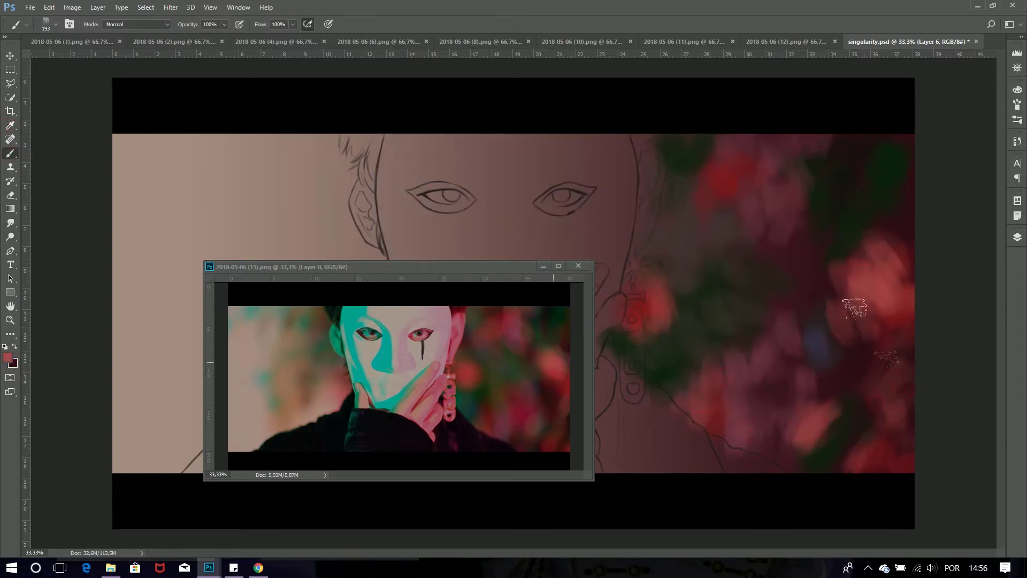
alt+click(568, 300)
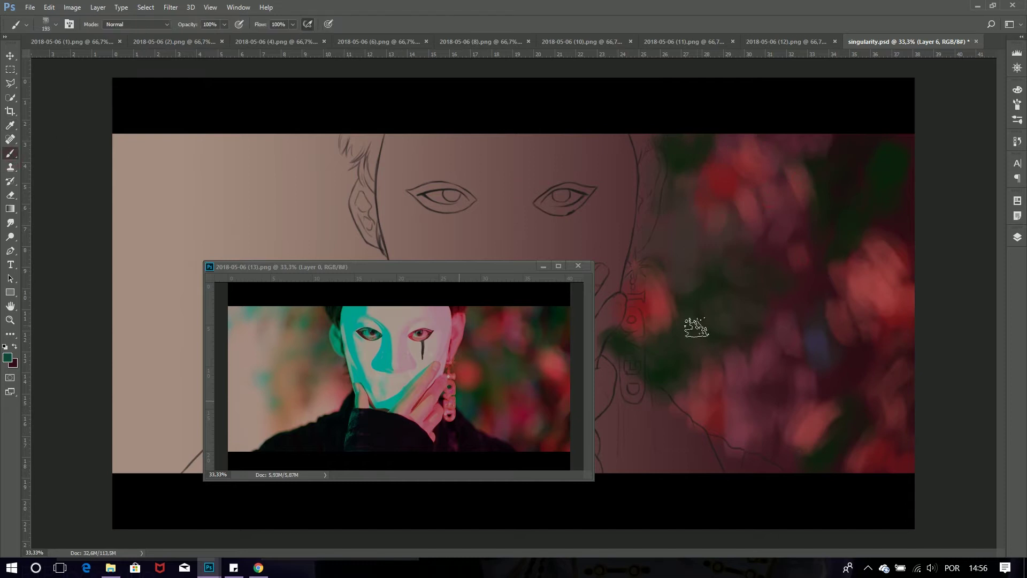
drag(658, 337, 676, 353)
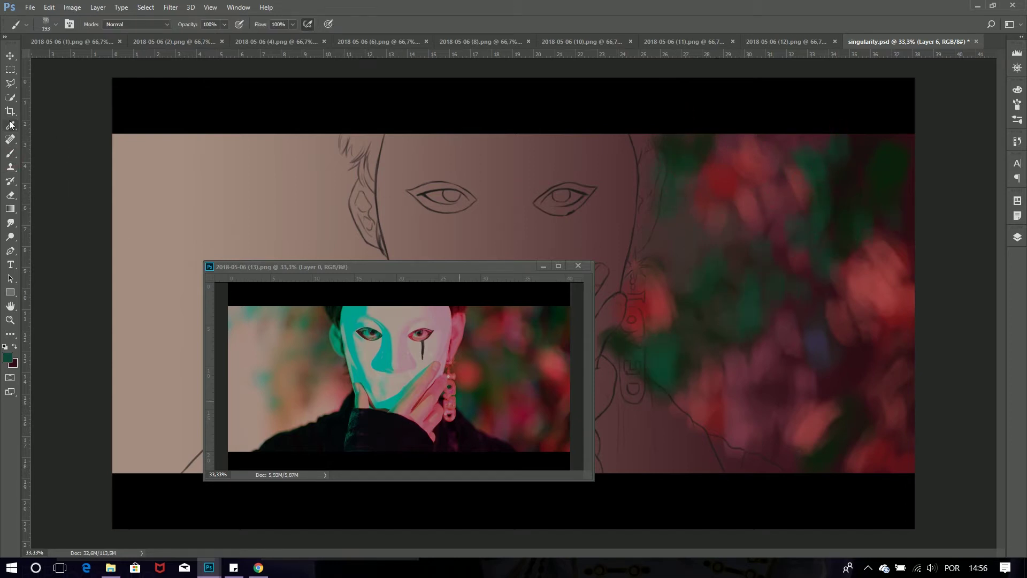
alt+click(859, 165)
mouse_move(859, 165)
mouse_down()
mouse_move(914, 208)
mouse_move(785, 458)
mouse_up()
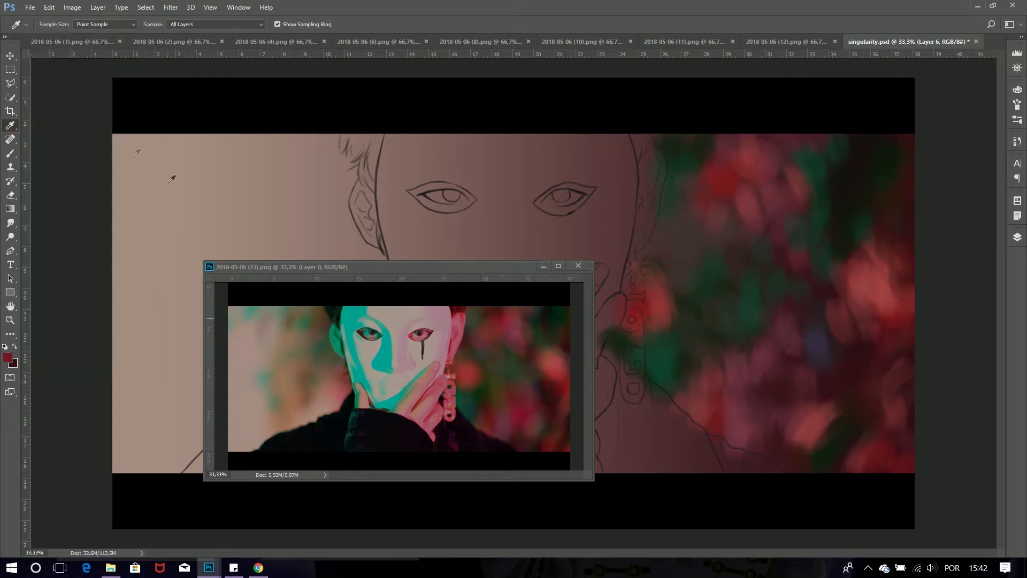
Sample a crimson from the reference photo and paint a crimson area on the right background
key(b)
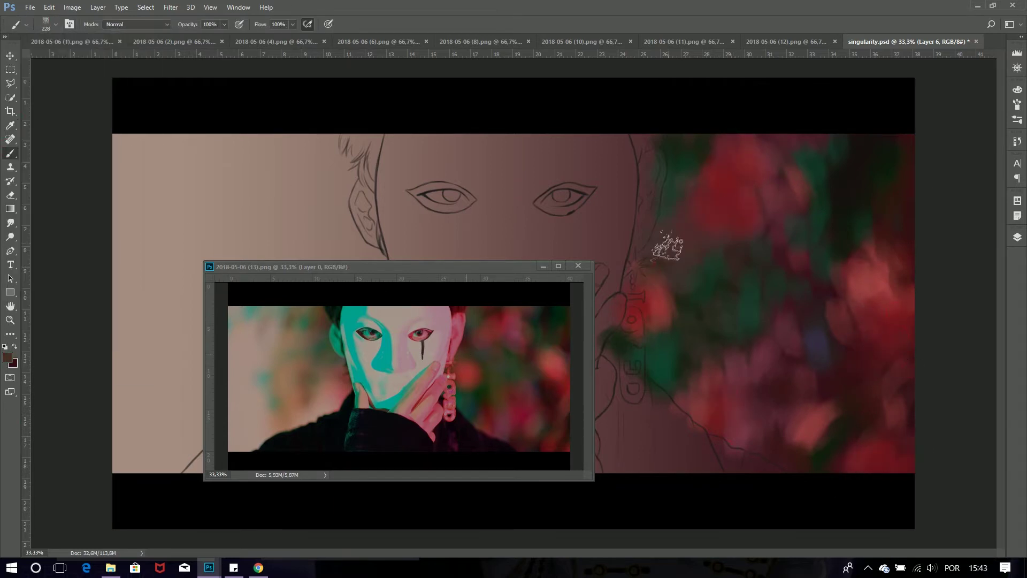
alt+click(682, 336)
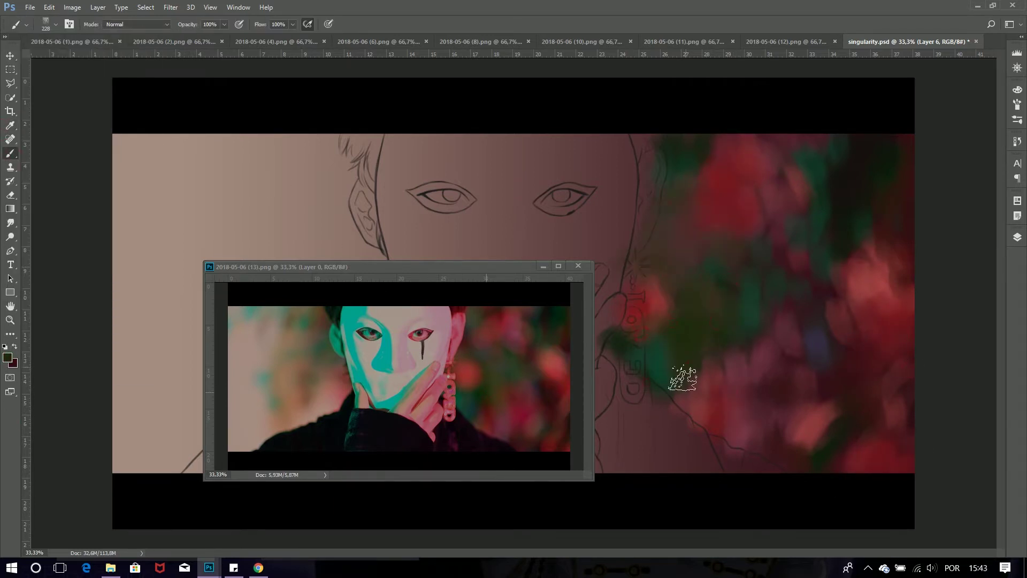
alt+click(516, 331)
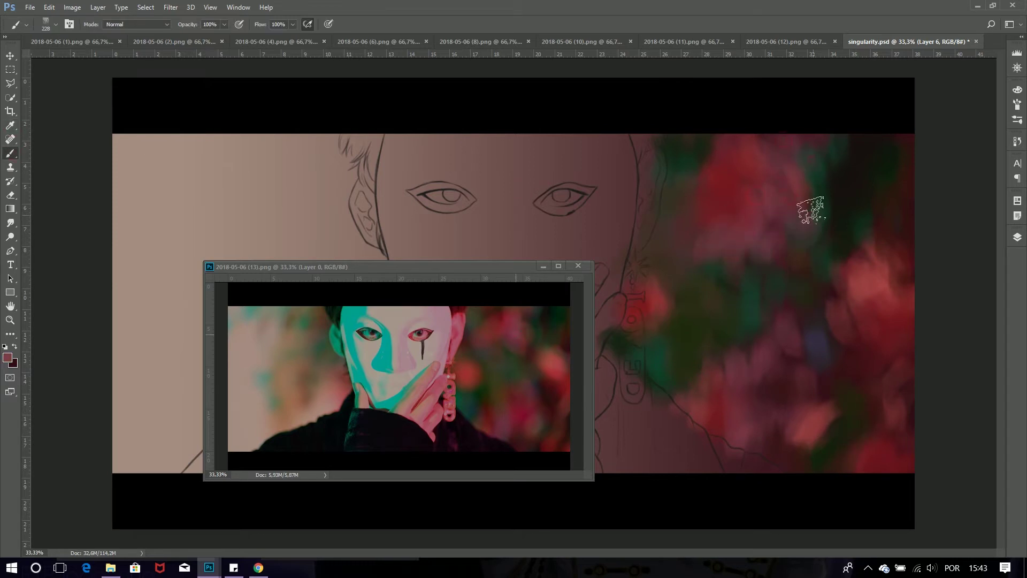
key(i)
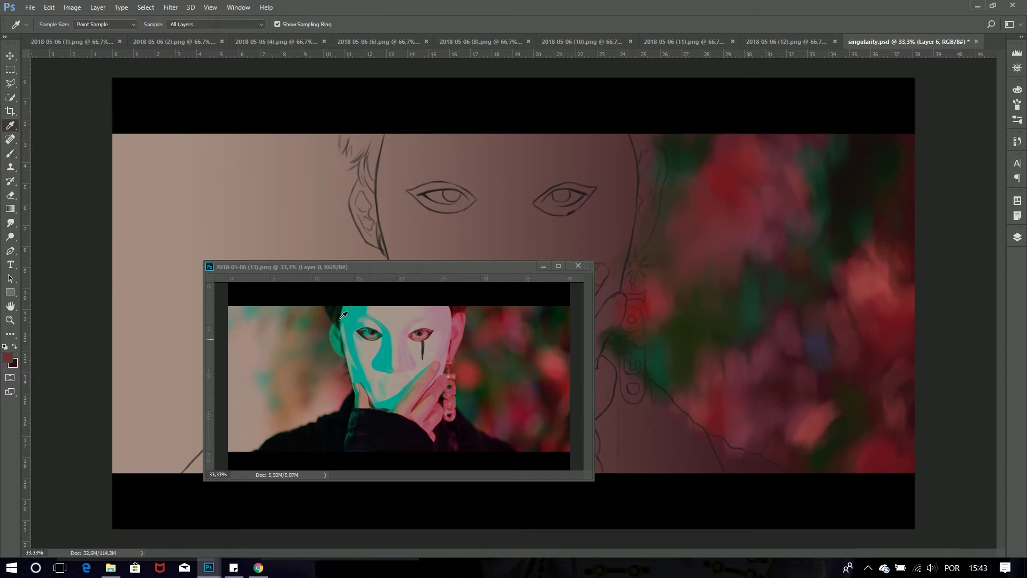
click(342, 314)
key(b)
drag(775, 396, 808, 375)
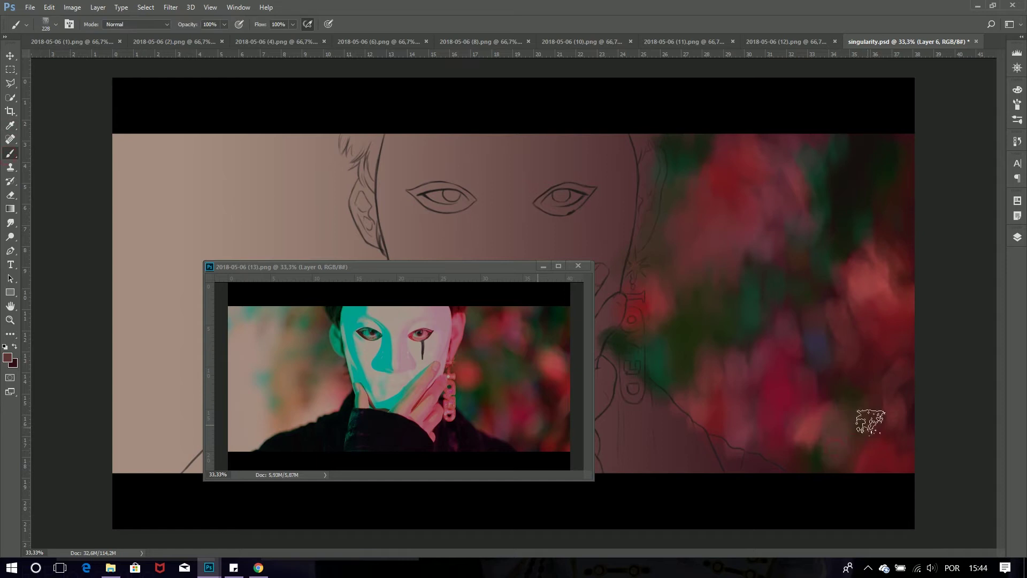
Paint a small lighter-red patch, sample dark maroon, purple and red tones, and set brush size 165
alt+click(858, 476)
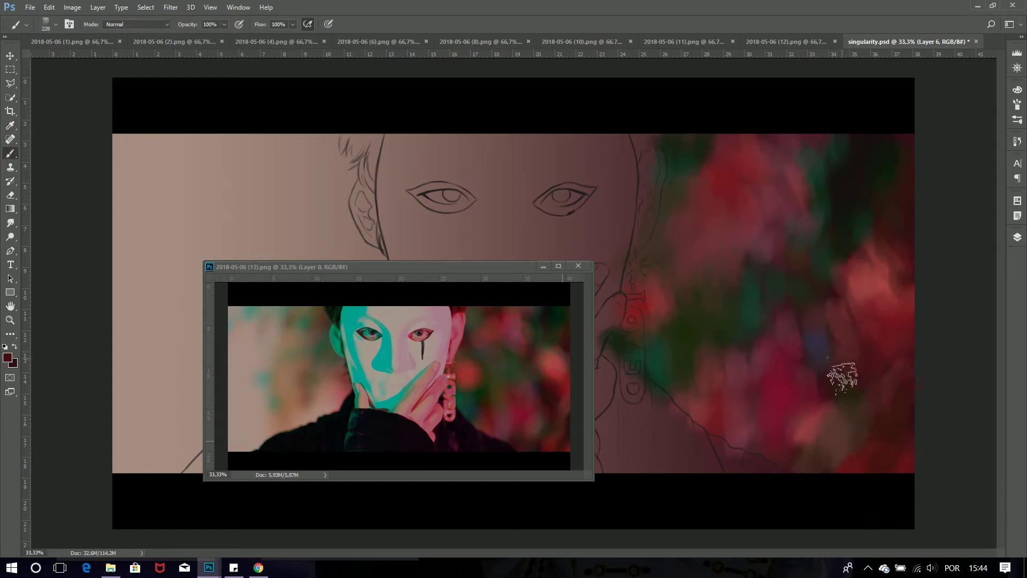
alt+click(866, 201)
drag(878, 238, 888, 265)
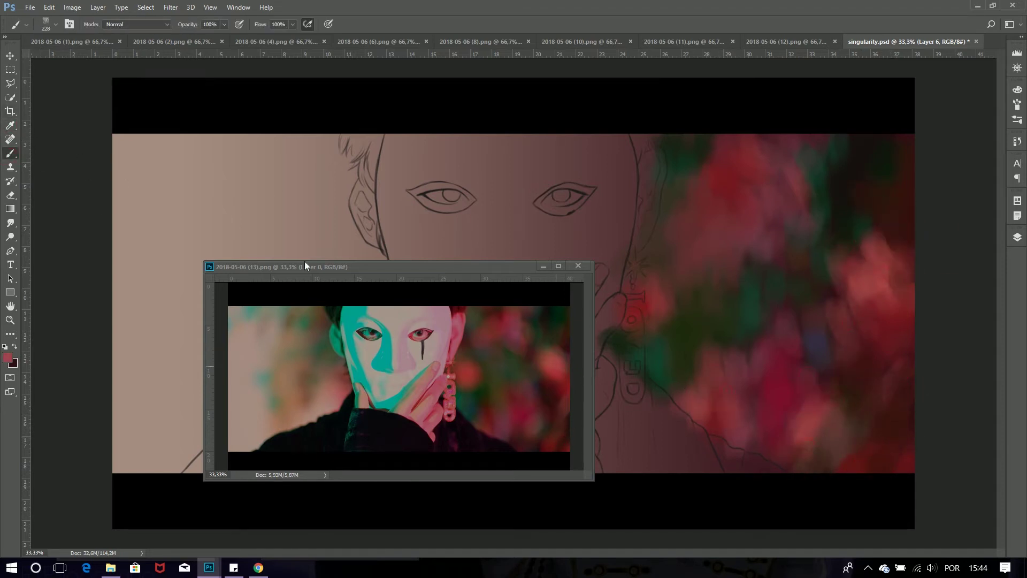
alt+click(534, 390)
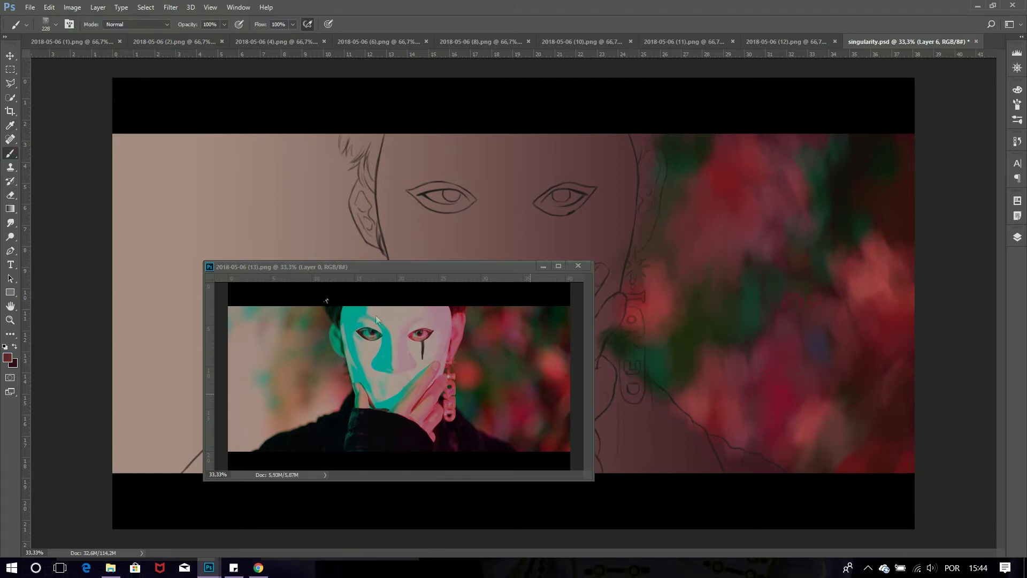
alt+click(810, 334)
alt+click(718, 167)
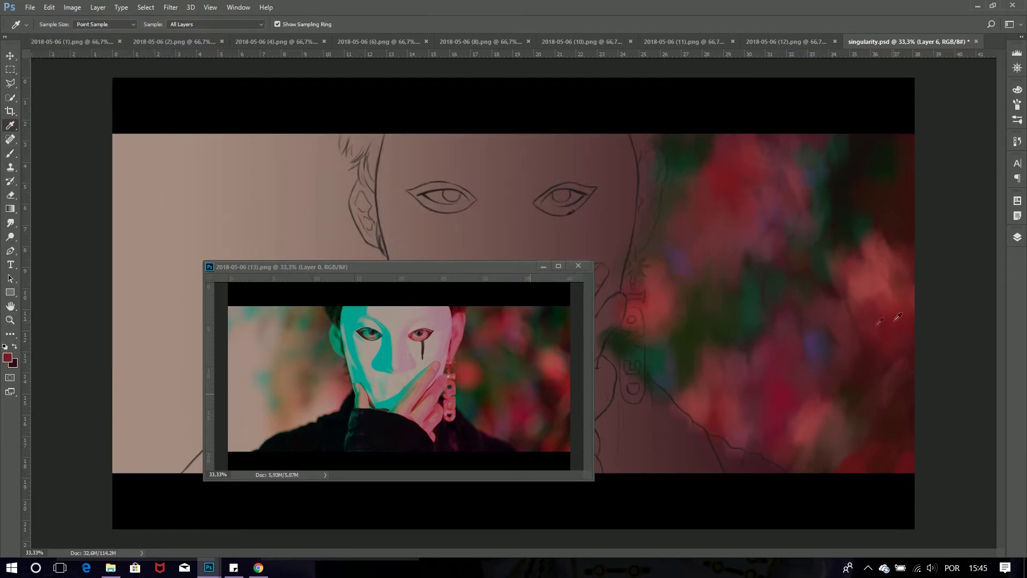
alt+click(900, 224)
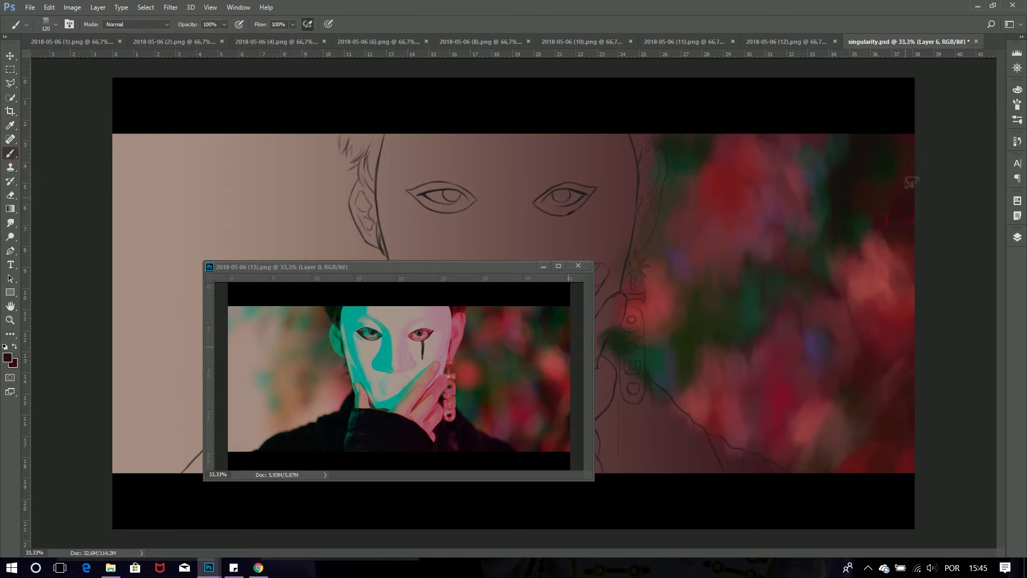
click(55, 24)
Move the reference photo up-right and paint red blush by the ear and green strokes left of it
drag(369, 268, 656, 165)
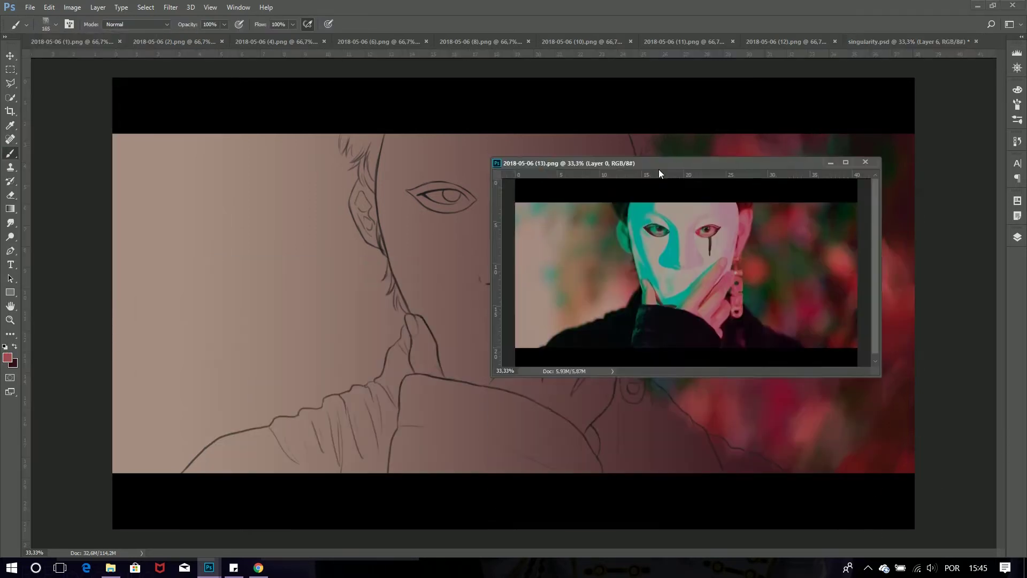
mouse_move(380, 274)
mouse_down()
mouse_move(332, 298)
mouse_move(321, 267)
mouse_move(337, 257)
mouse_move(321, 213)
mouse_up()
alt+click(614, 289)
click(10, 153)
alt+click(628, 260)
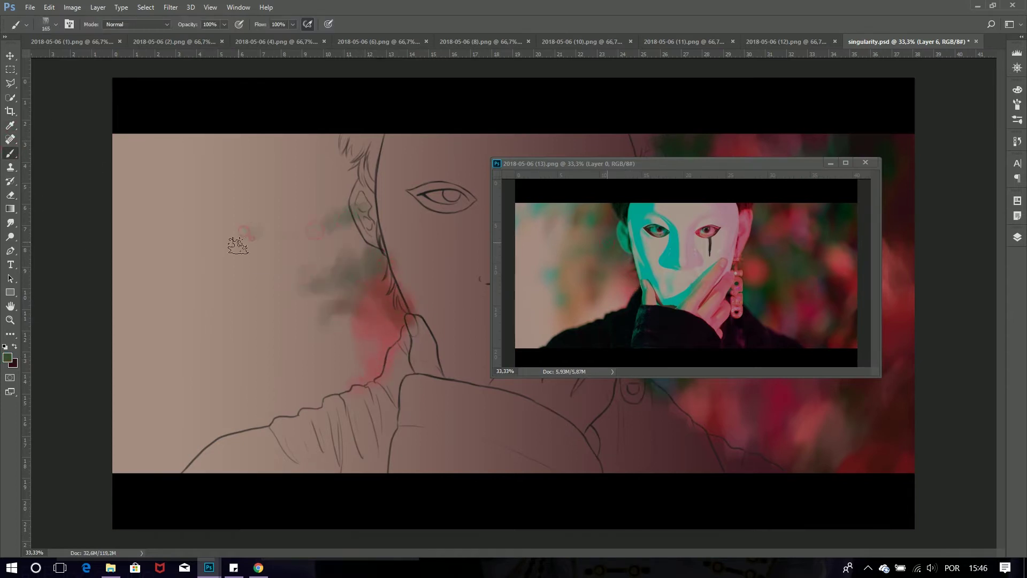
mouse_move(238, 244)
mouse_down()
mouse_move(366, 205)
mouse_move(241, 240)
mouse_up()
Paint brown and olive-brown patches over the hair above, beside and below the left ear
alt+click(632, 211)
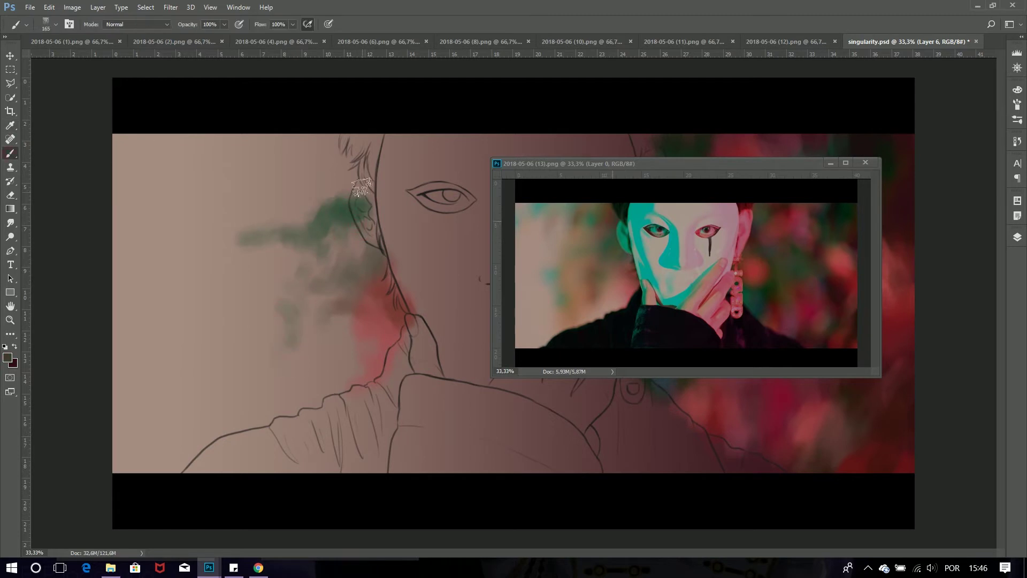
mouse_move(367, 203)
mouse_down()
mouse_move(321, 155)
mouse_move(300, 208)
mouse_up()
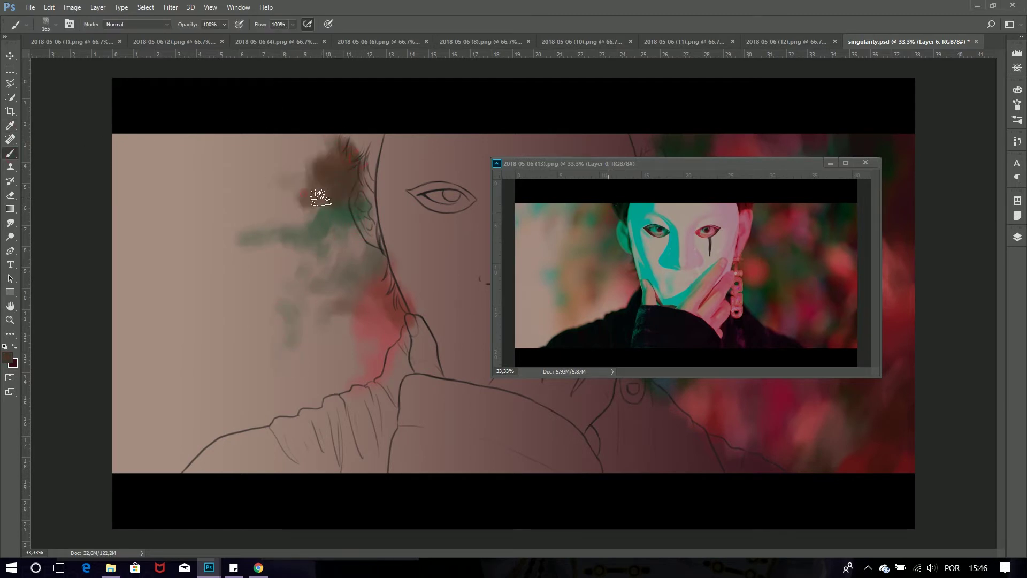
drag(279, 342, 284, 399)
alt+click(585, 218)
mouse_move(305, 161)
mouse_down()
mouse_move(356, 230)
mouse_move(331, 273)
mouse_up()
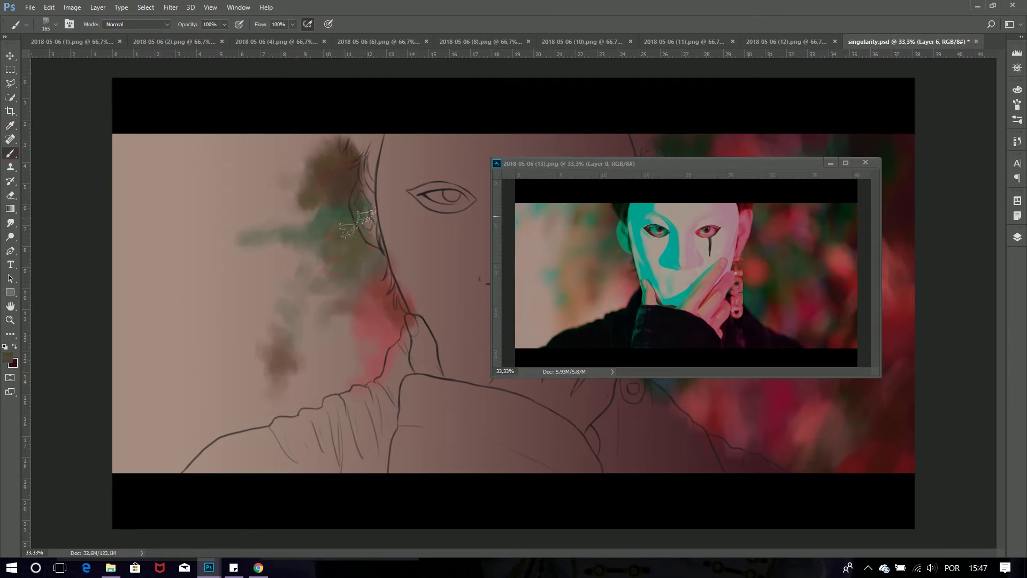
alt+click(364, 214)
mouse_move(342, 150)
mouse_down()
mouse_move(271, 182)
mouse_move(230, 220)
mouse_up()
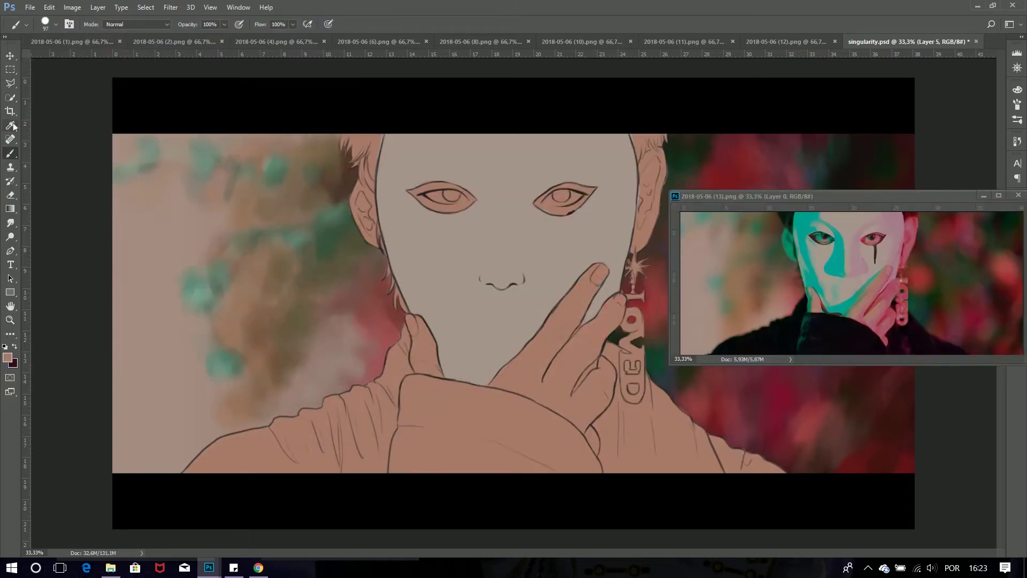
With a smaller brush, paint teal over the left ear, pink over the right, and darken the hair
key(bracketleft)
key(bracketleft)
key(bracketleft)
alt+click(823, 236)
drag(353, 190, 381, 252)
alt+click(904, 241)
drag(647, 155, 648, 216)
alt+click(786, 224)
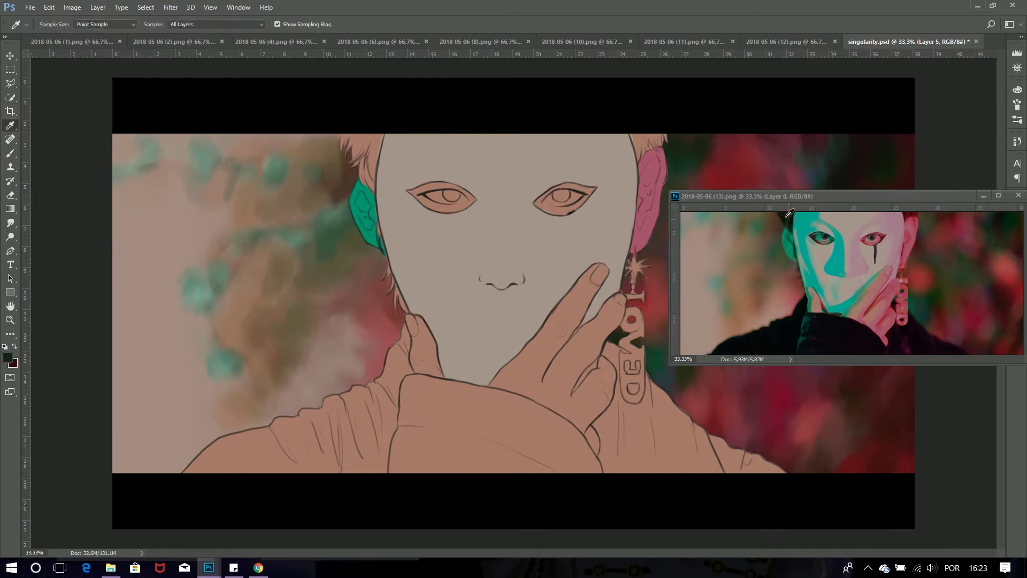
drag(347, 142, 372, 188)
key(bracketleft)
key(bracketleft)
key(bracketleft)
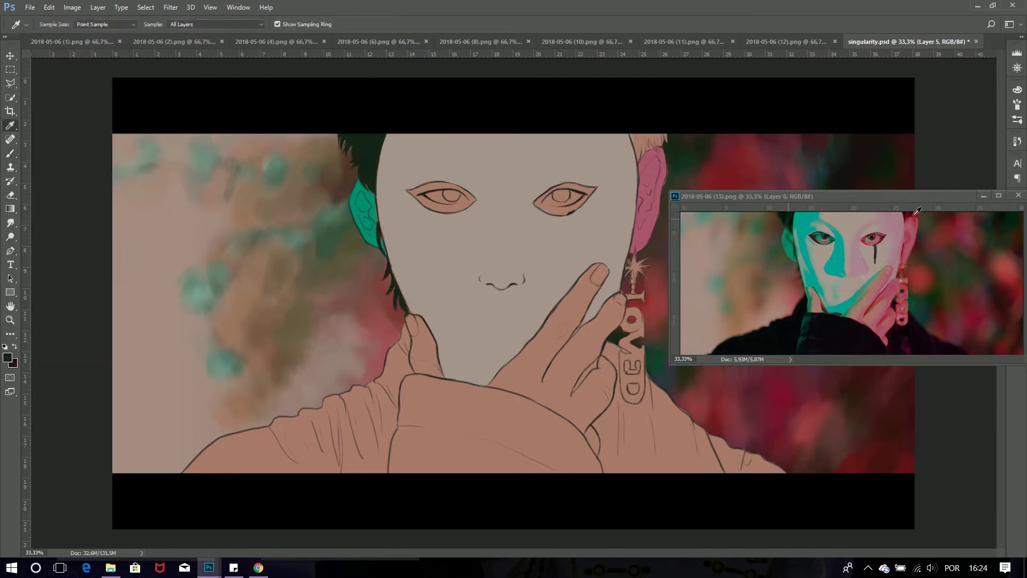
alt+click(632, 135)
Sample near-black and paint the jacket across the bottom of the portrait
click(10, 125)
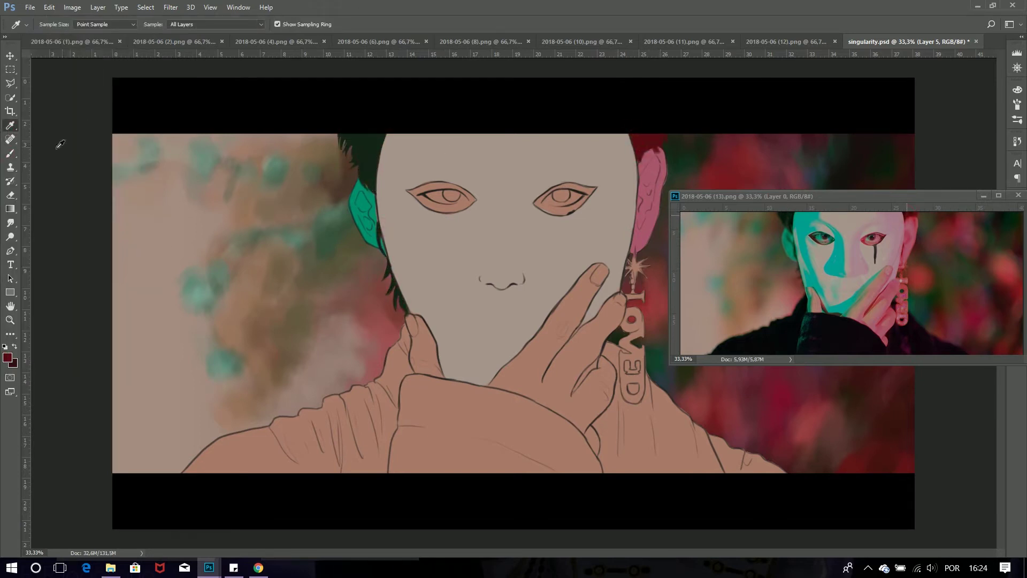
click(827, 235)
key(b)
mouse_move(214, 460)
mouse_down()
mouse_move(553, 458)
mouse_move(623, 369)
mouse_move(633, 431)
mouse_move(749, 428)
mouse_up()
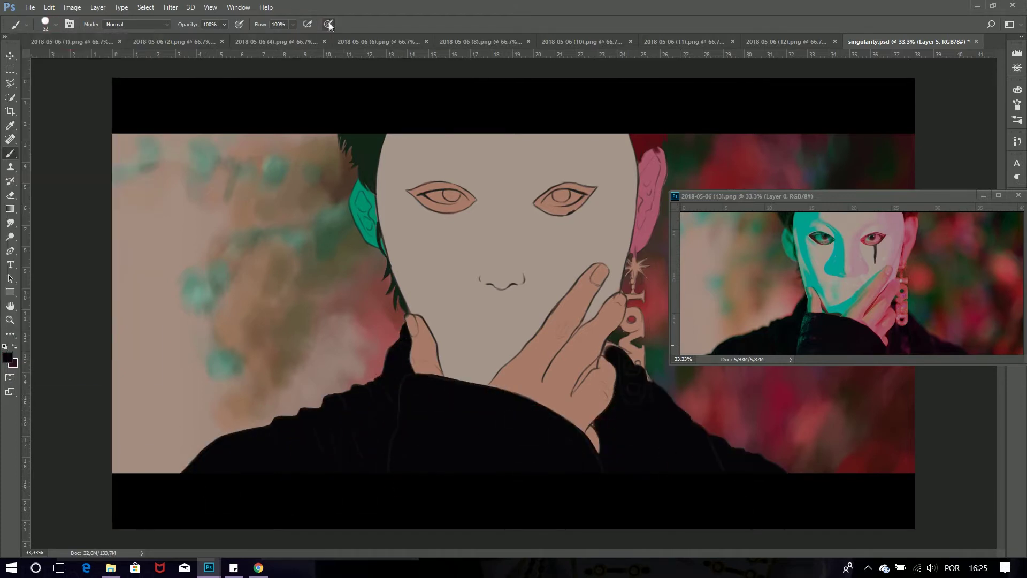
Zoom in and paint the LOVED earring letters pink, then sample black again
key(x)
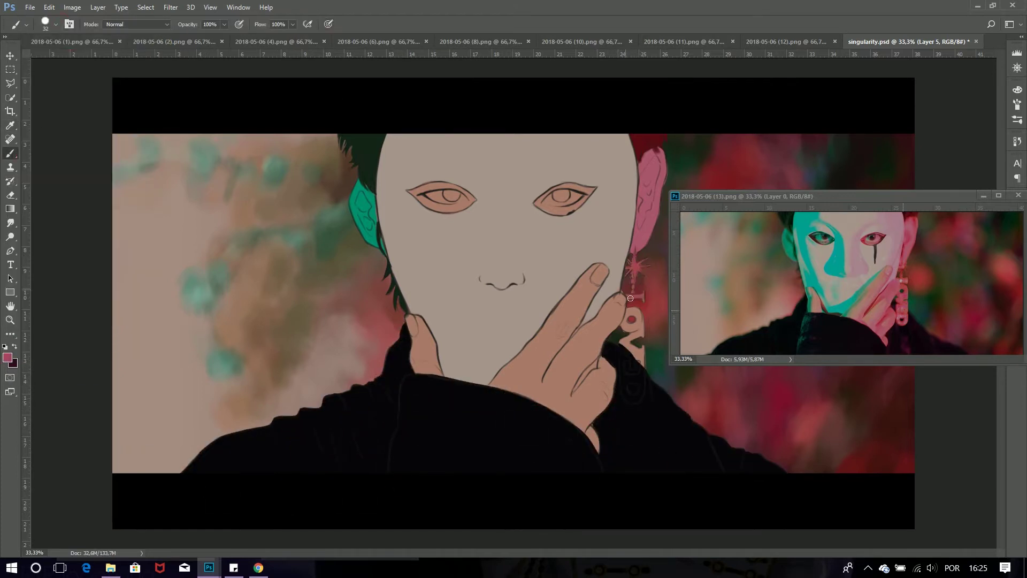
key(ctrl+plus)
key(ctrl+plus)
key(ctrl+plus)
mouse_move(514, 278)
mouse_down()
mouse_move(567, 321)
mouse_move(529, 432)
mouse_move(556, 459)
mouse_move(583, 382)
mouse_up()
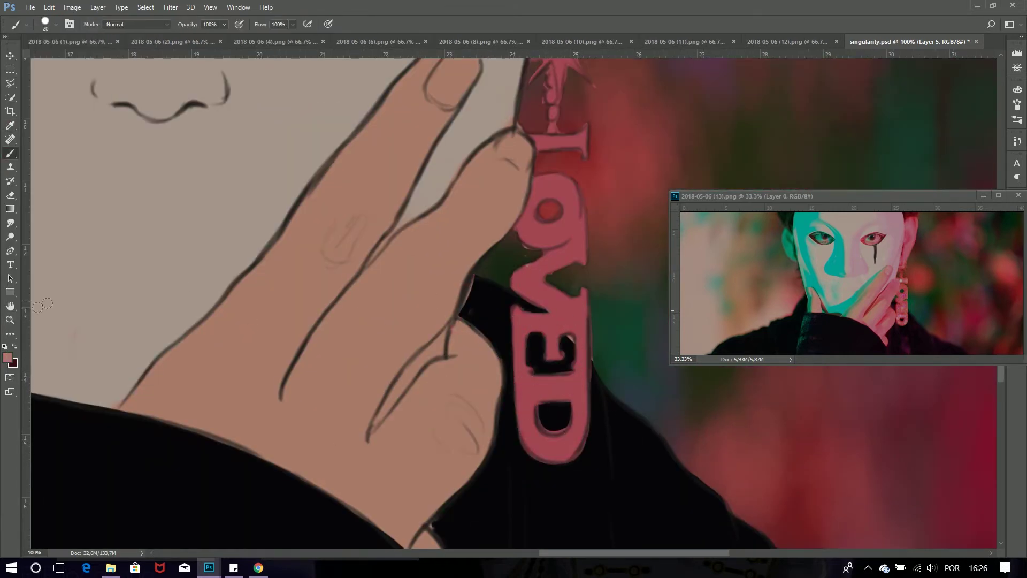
key(ctrl+minus)
key(ctrl+minus)
key(ctrl+minus)
key(i)
click(682, 456)
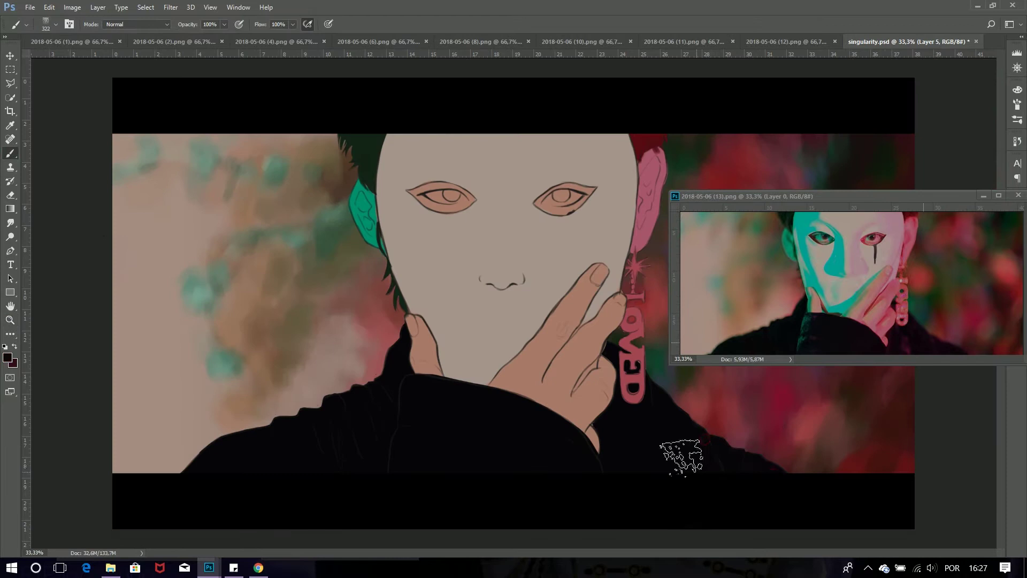
click(11, 155)
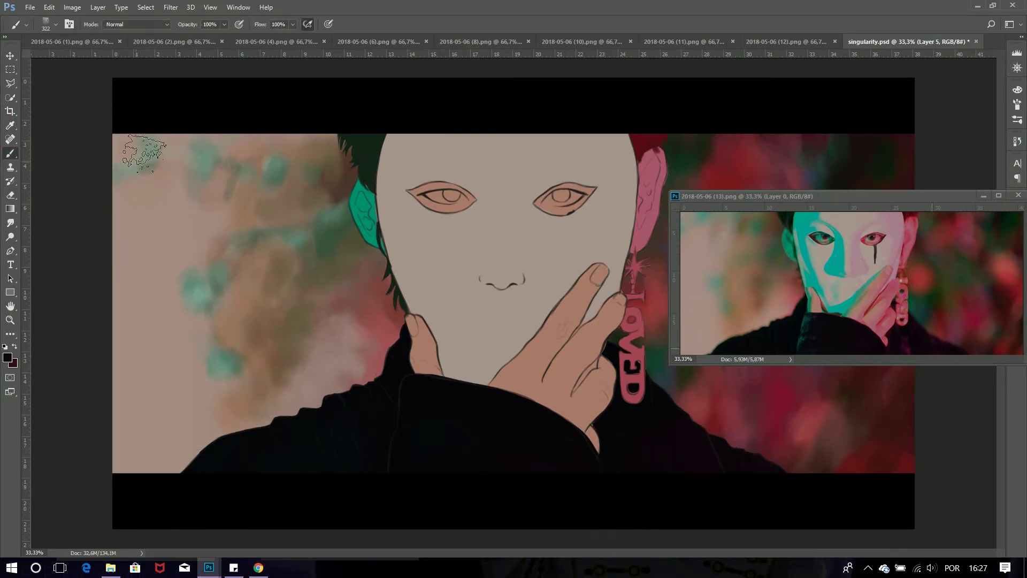
key(ctrl+plus)
key(ctrl+plus)
Paint a teal left iris and pink right iris with dark pupils and light pink-grey highlights
click(55, 24)
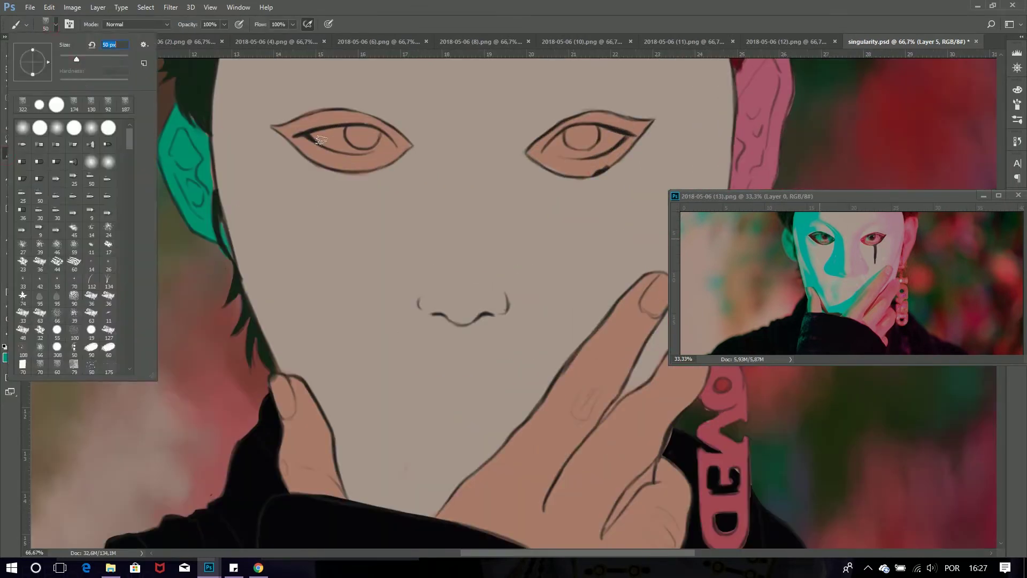
drag(321, 140, 377, 142)
mouse_move(562, 137)
mouse_down()
mouse_move(594, 140)
mouse_move(578, 150)
mouse_up()
alt+click(326, 141)
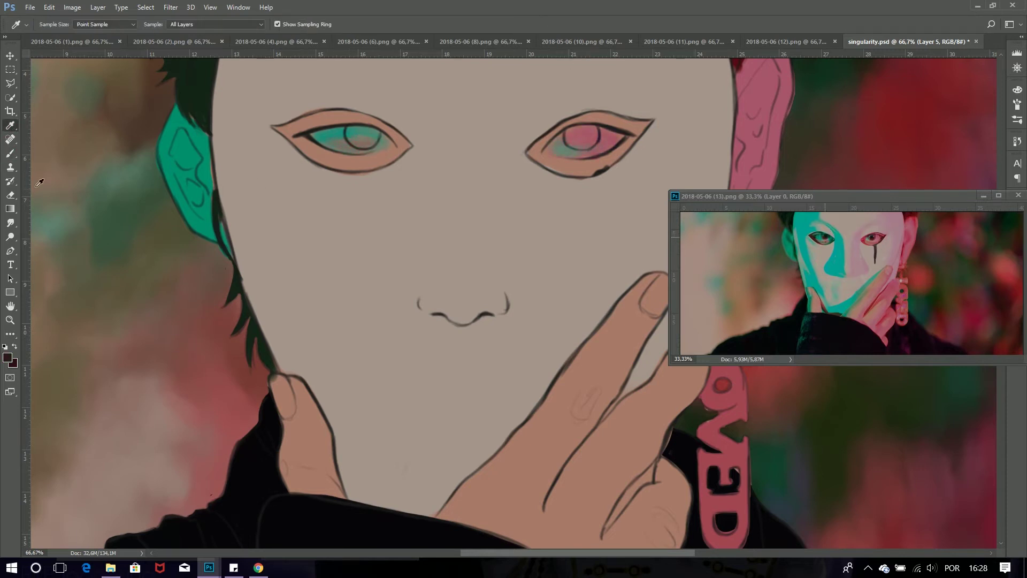
drag(356, 136, 374, 140)
drag(573, 133, 583, 138)
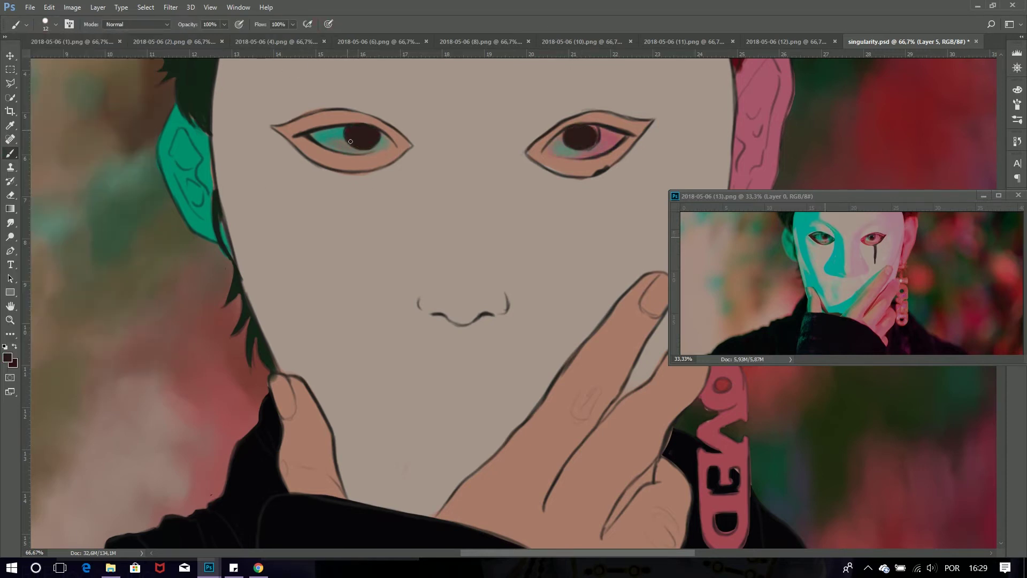
alt+click(565, 144)
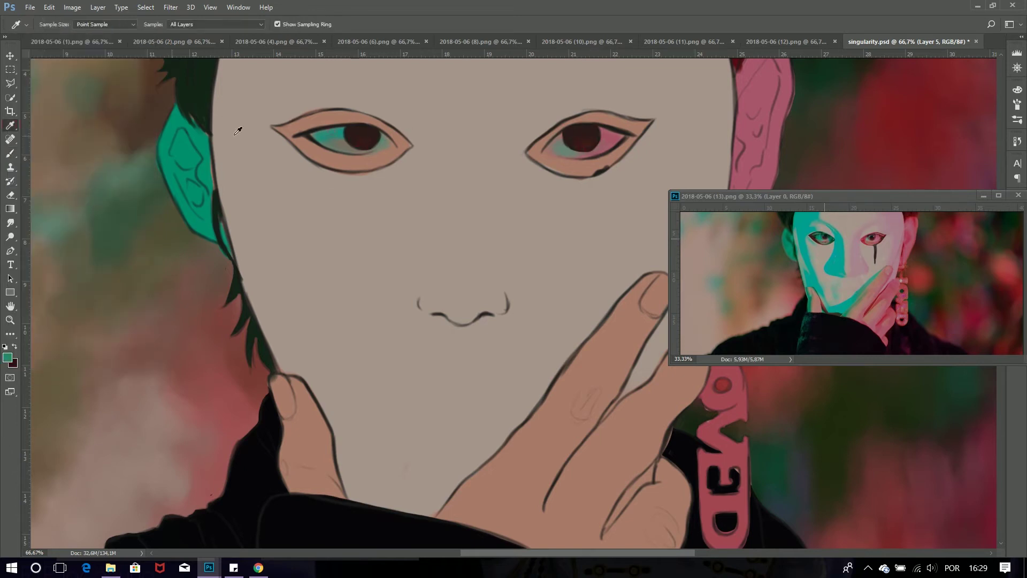
alt+click(582, 139)
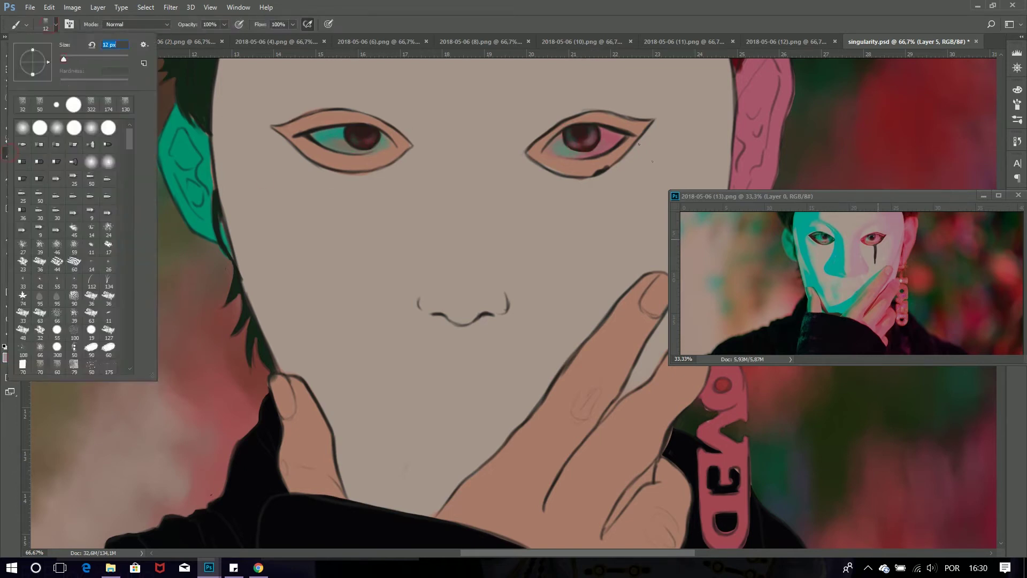
click(354, 132)
Zoom out, try Quick Selection on the figure, and move the reference window up
key(ctrl+minus)
key(ctrl+minus)
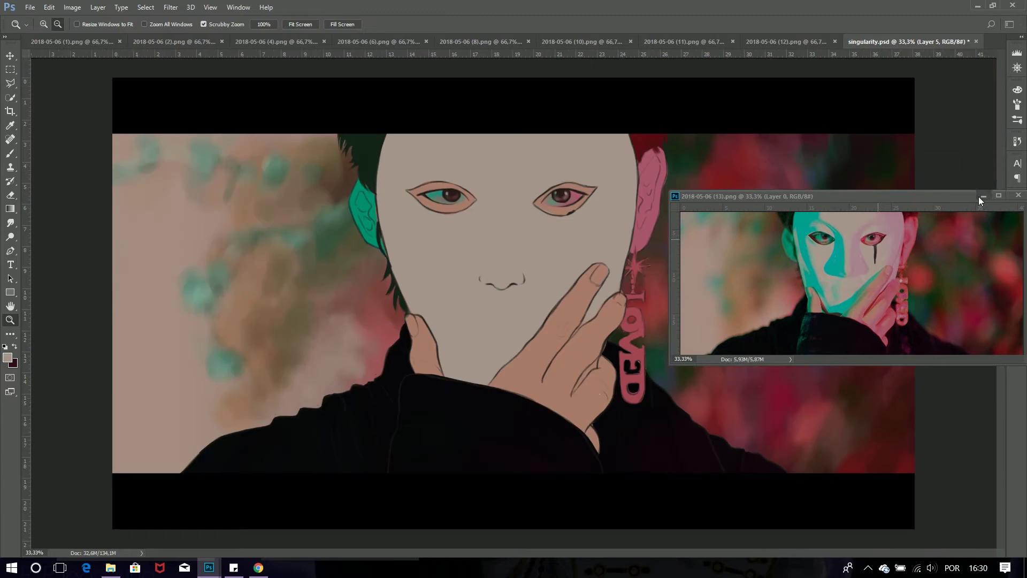
key(F7)
key(w)
key(b)
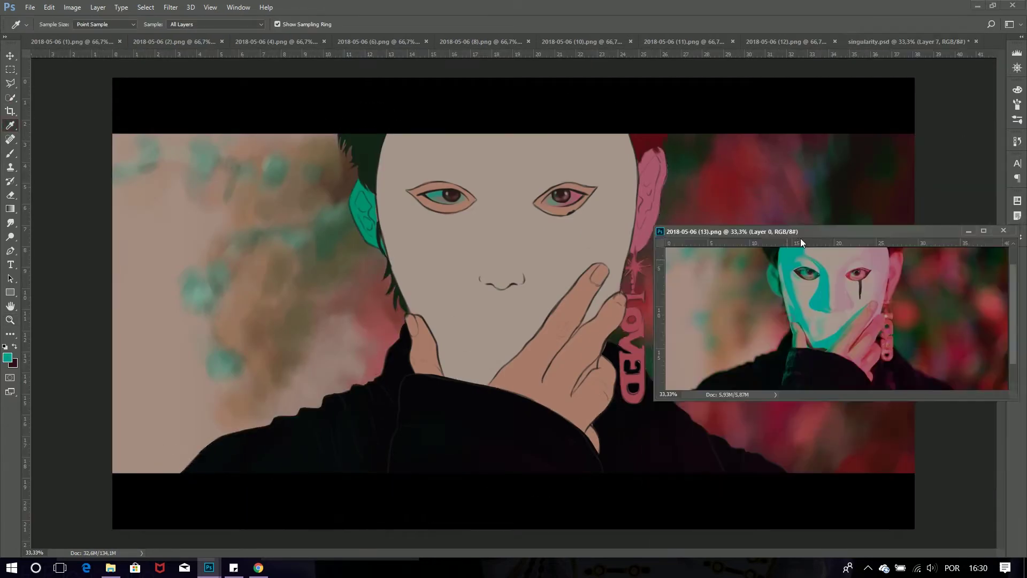
drag(801, 315, 800, 102)
click(1016, 239)
Paint teal over the forehead and left face to the chin, adding faint teal at 21% opacity
click(56, 24)
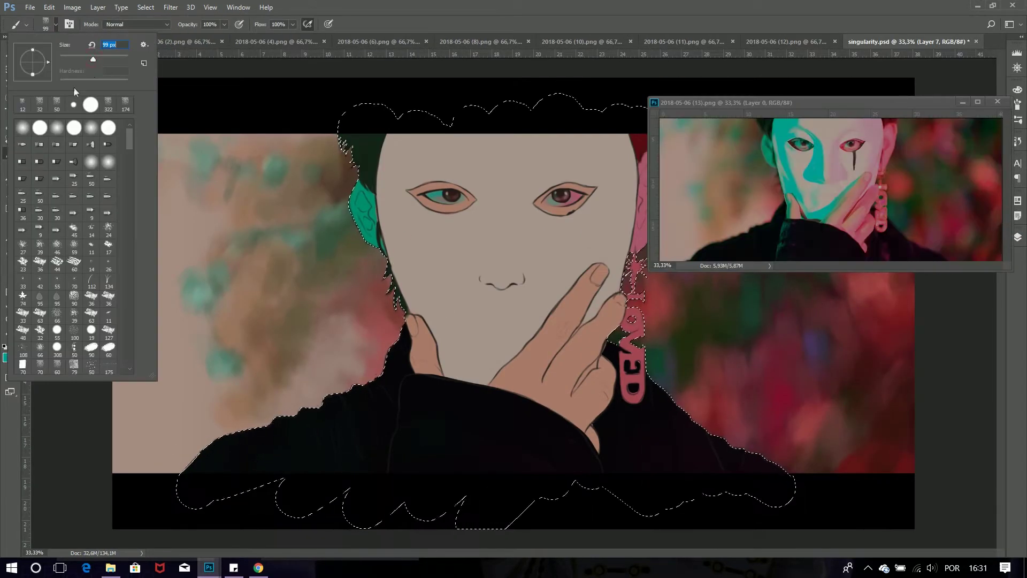
click(108, 127)
mouse_move(391, 184)
mouse_down()
mouse_move(388, 157)
mouse_move(463, 276)
mouse_up()
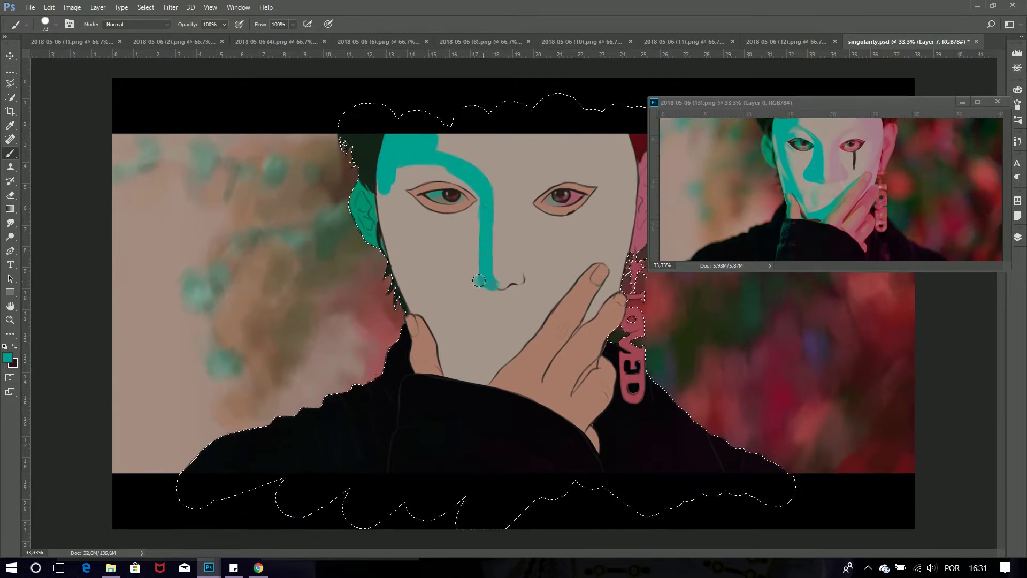
drag(437, 164, 579, 276)
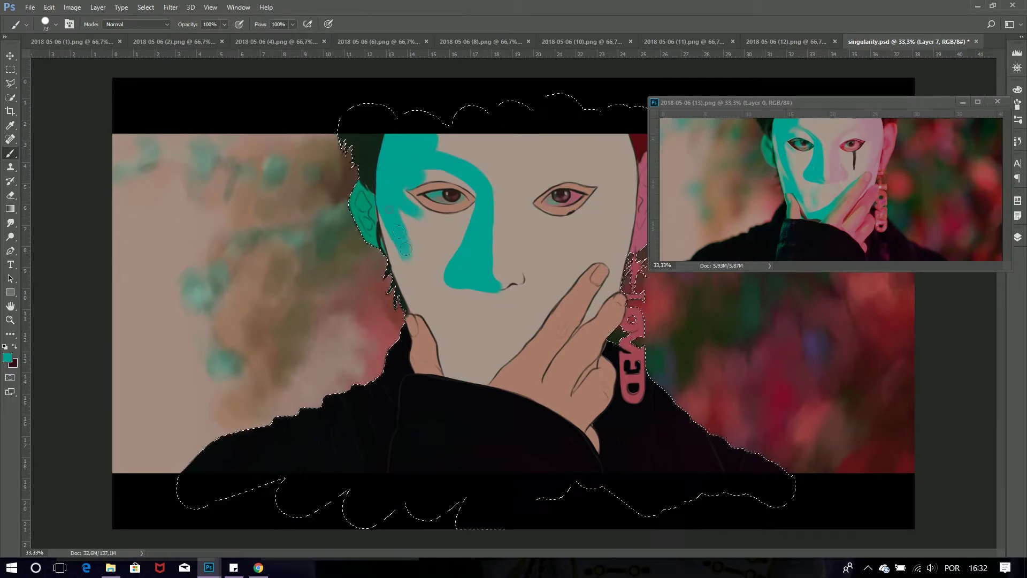
key(2)
key(1)
drag(463, 329, 474, 343)
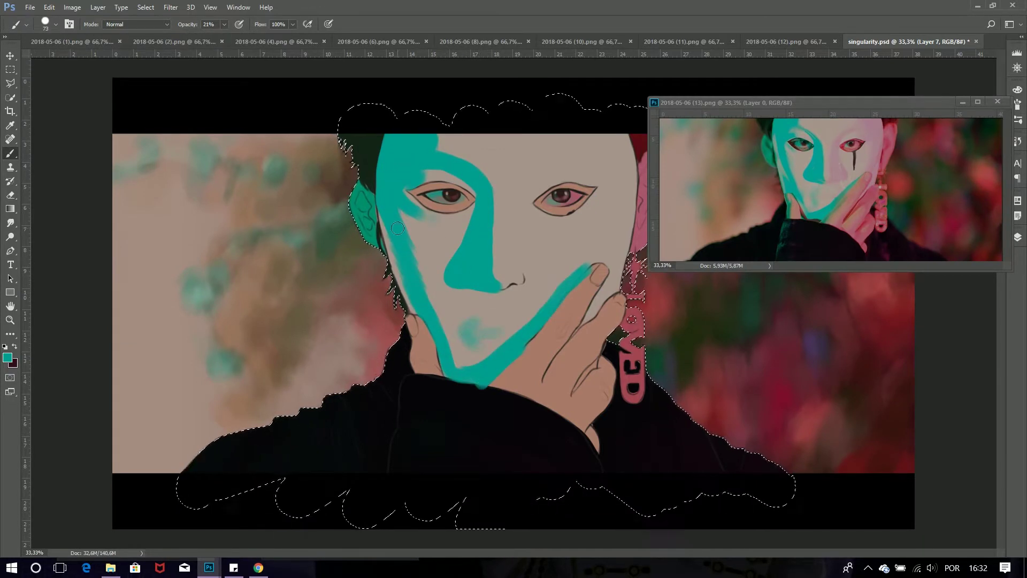
Paint the right side of the face pink, then set 45% opacity and ready the Eraser
key(0)
drag(563, 155, 544, 270)
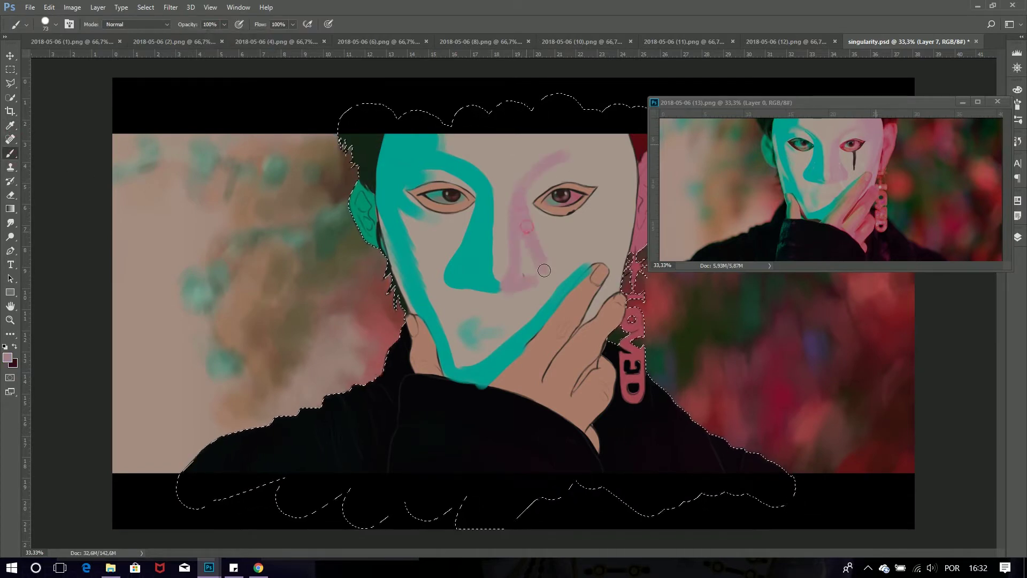
drag(606, 159, 605, 228)
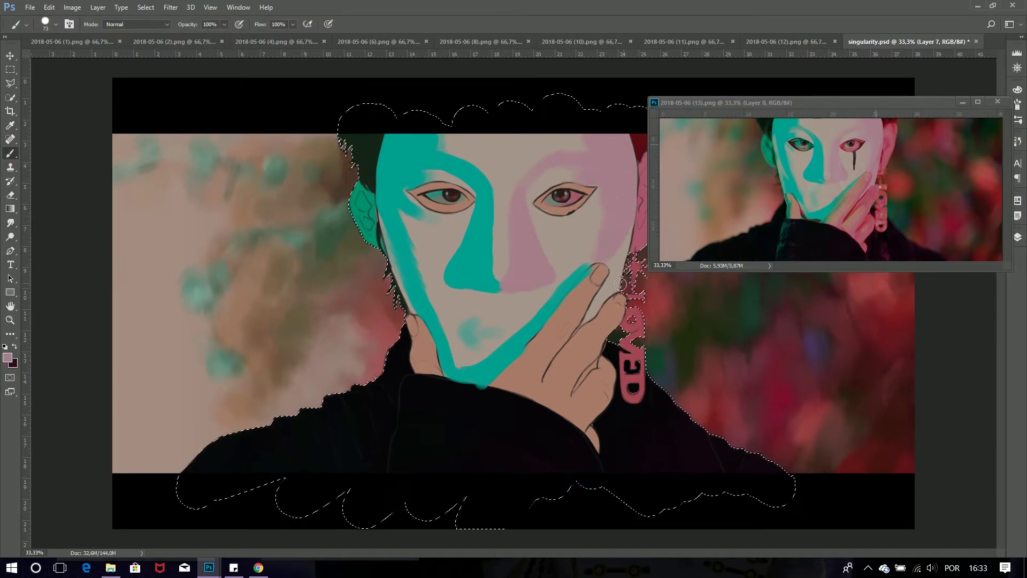
key(4)
key(5)
key(e)
click(55, 24)
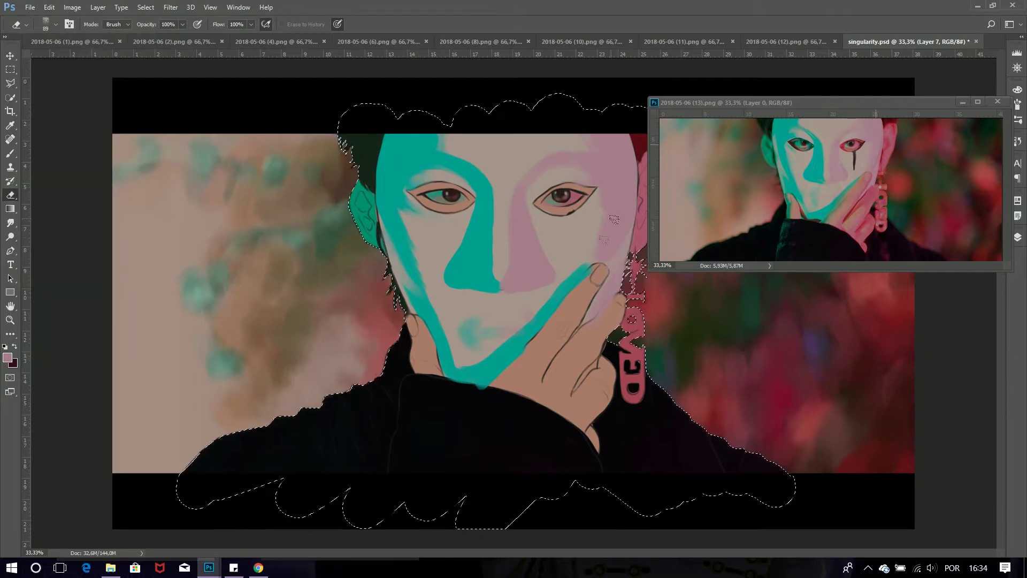
click(1018, 237)
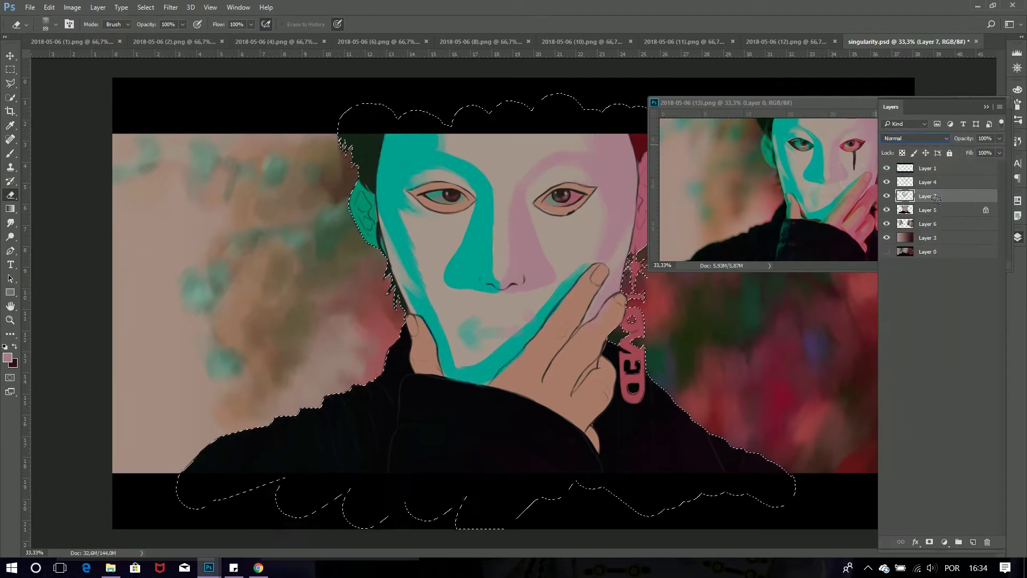
Add a new empty layer, adjust brush opacity, move the reference window lower left, and select Layer 4
key(ctrl+shift+alt+n)
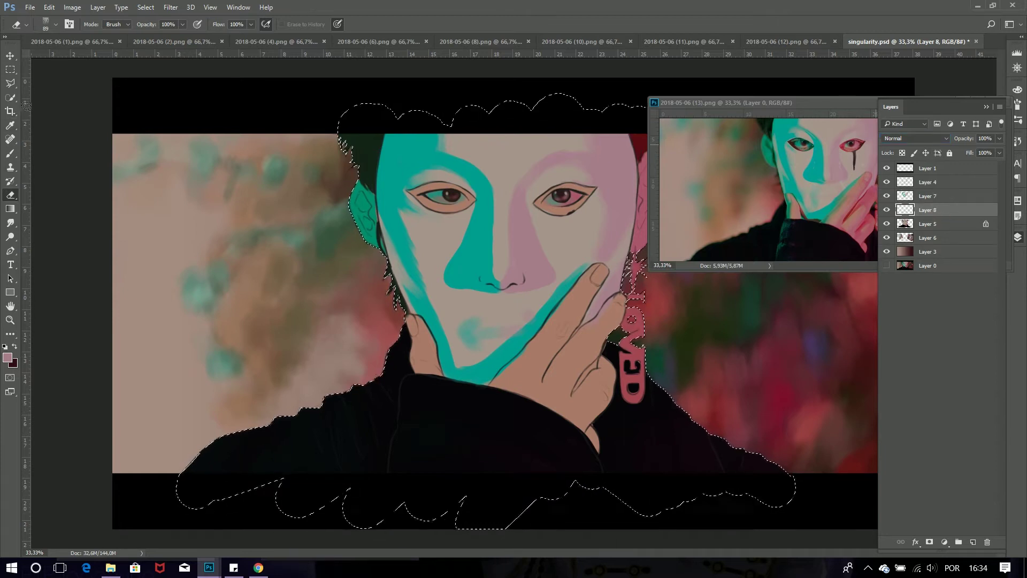
key(b)
click(224, 24)
click(986, 106)
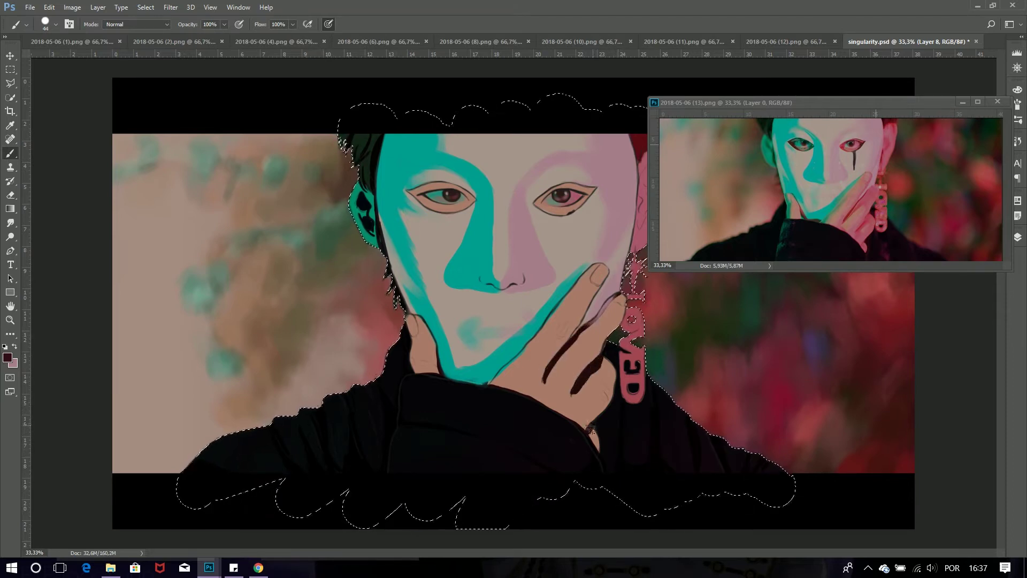
drag(695, 102, 229, 281)
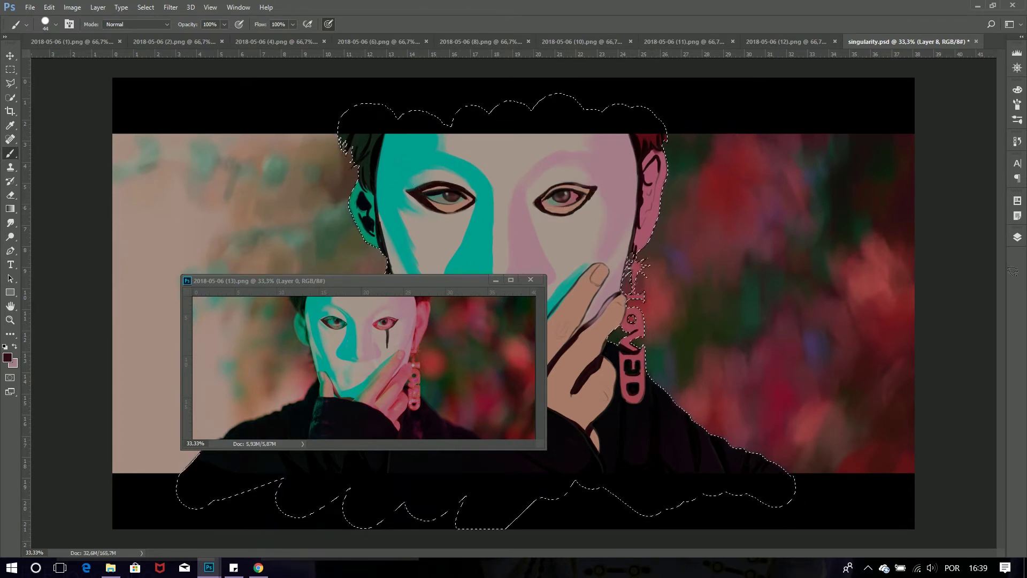
click(1017, 237)
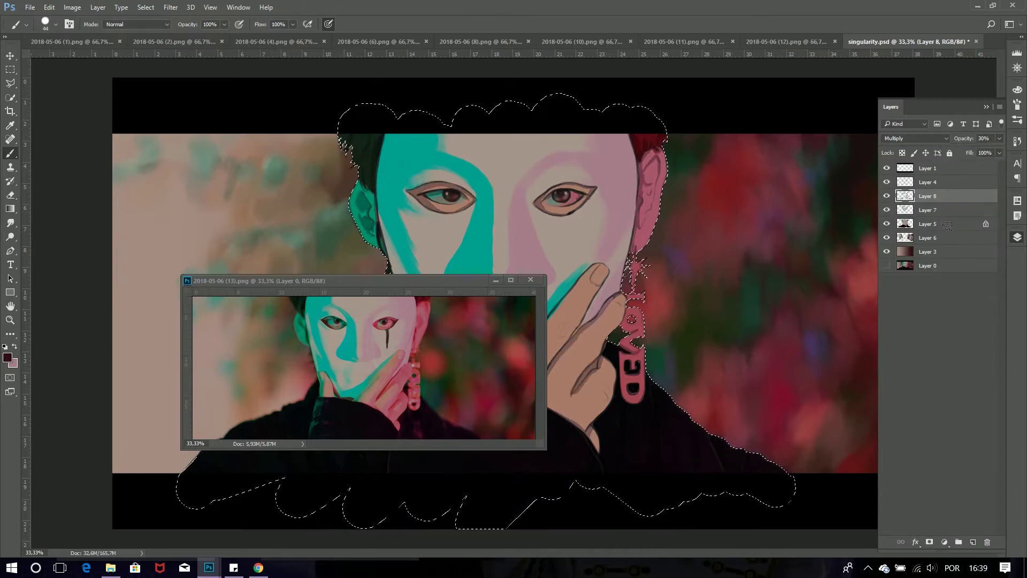
click(928, 182)
On new Layer 9, paint a bright green rim light along the sleeve with a size-44 brush
drag(321, 280, 466, 18)
click(972, 542)
click(46, 24)
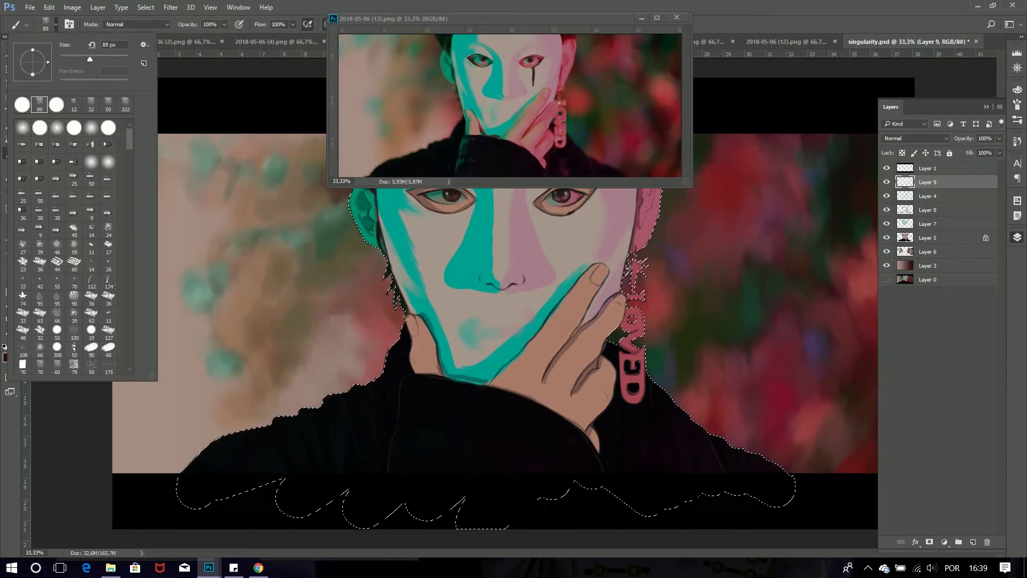
click(7, 357)
click(615, 145)
key(bracketleft)
key(bracketleft)
key(bracketleft)
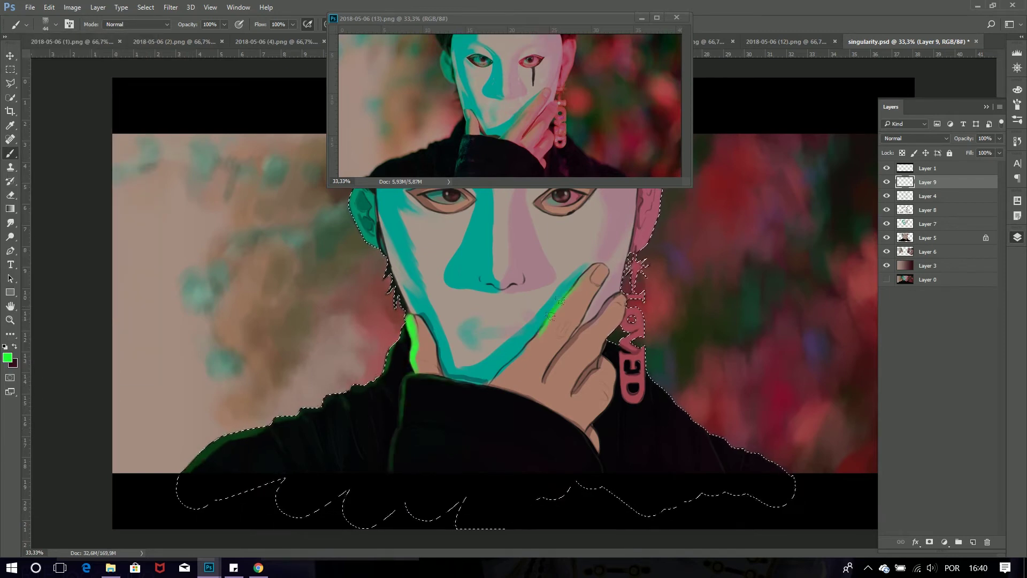
drag(412, 385, 406, 460)
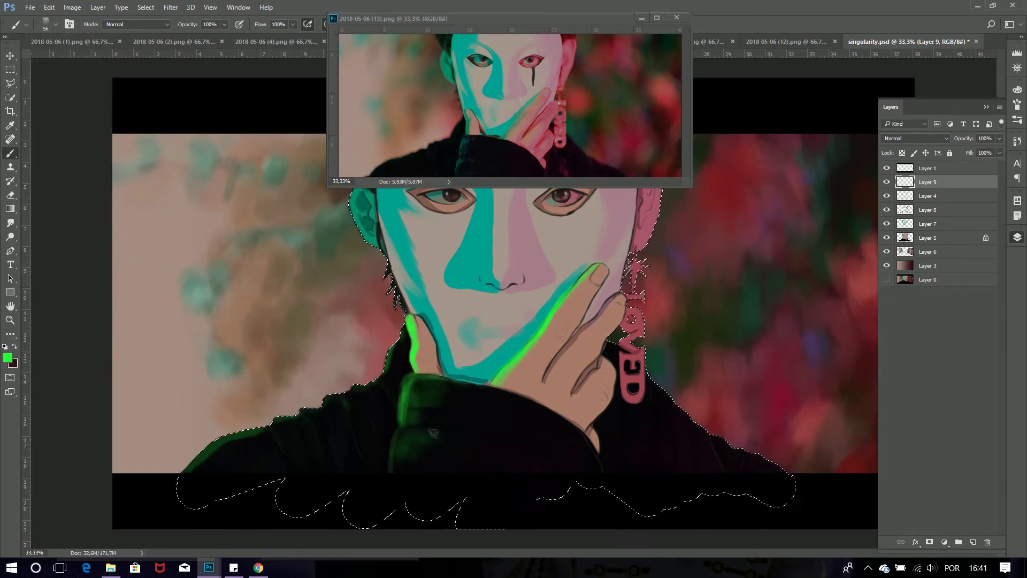
Lock Layer 9's transparency, undo the green rim light, and sample a mauve skin tone
key(i)
click(566, 169)
key(b)
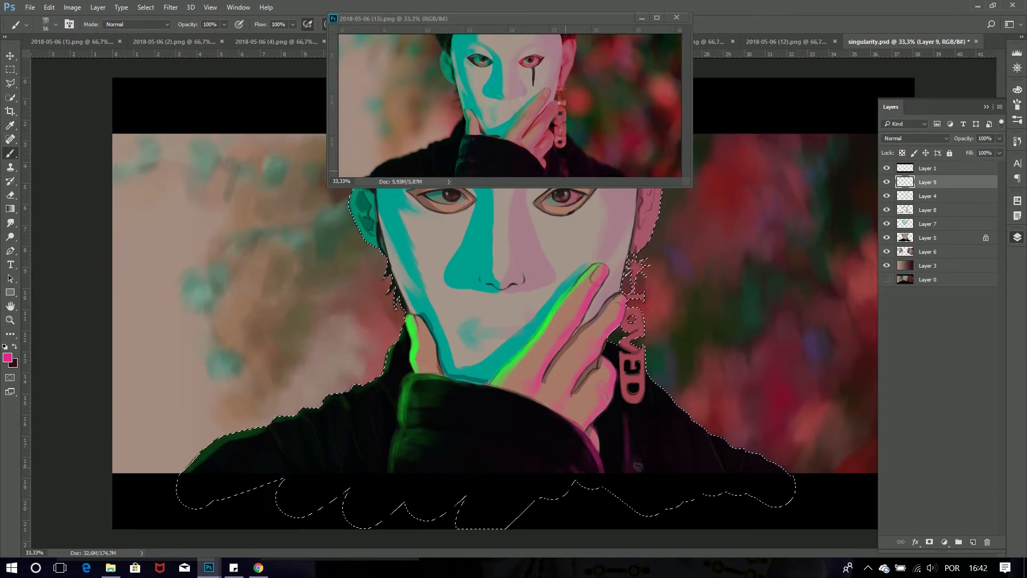
click(902, 153)
key(ctrl+alt+z)
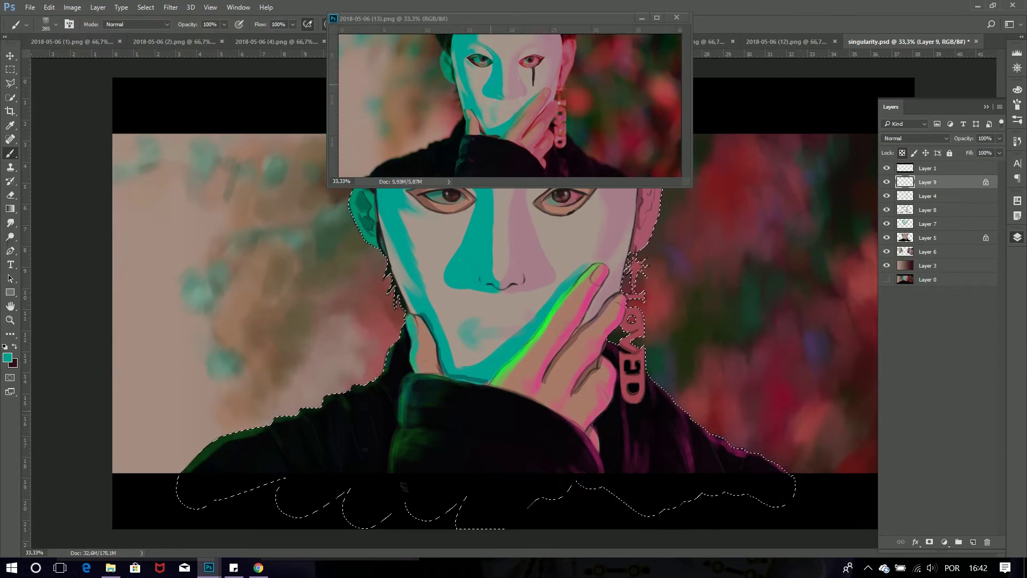
key(ctrl+alt+z)
key(ctrl+alt+z)
key(i)
click(538, 138)
key(b)
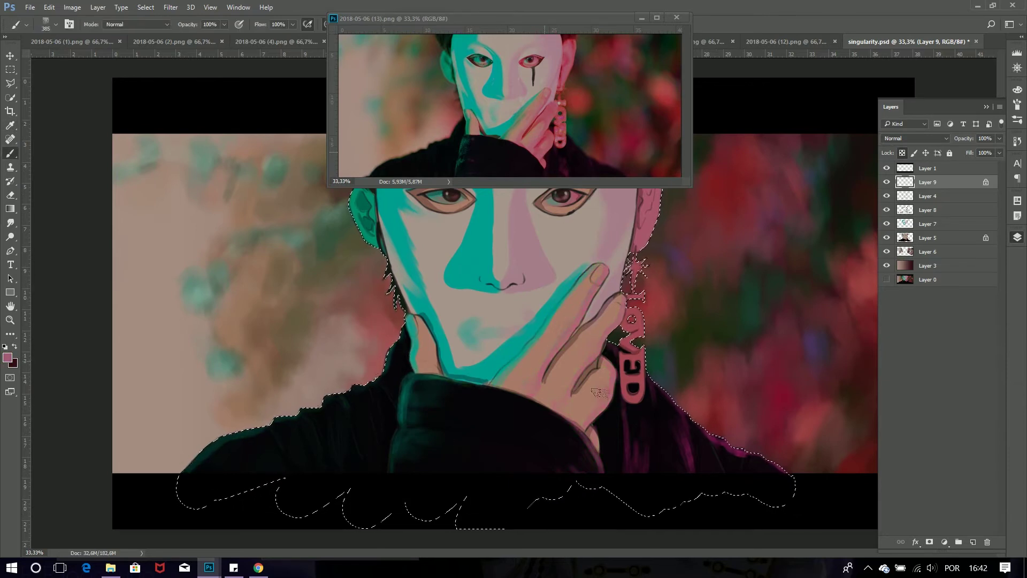
Lower the rim-light layer to 67% opacity and add a new layer with a size-69 brush
click(999, 138)
drag(1000, 152, 982, 151)
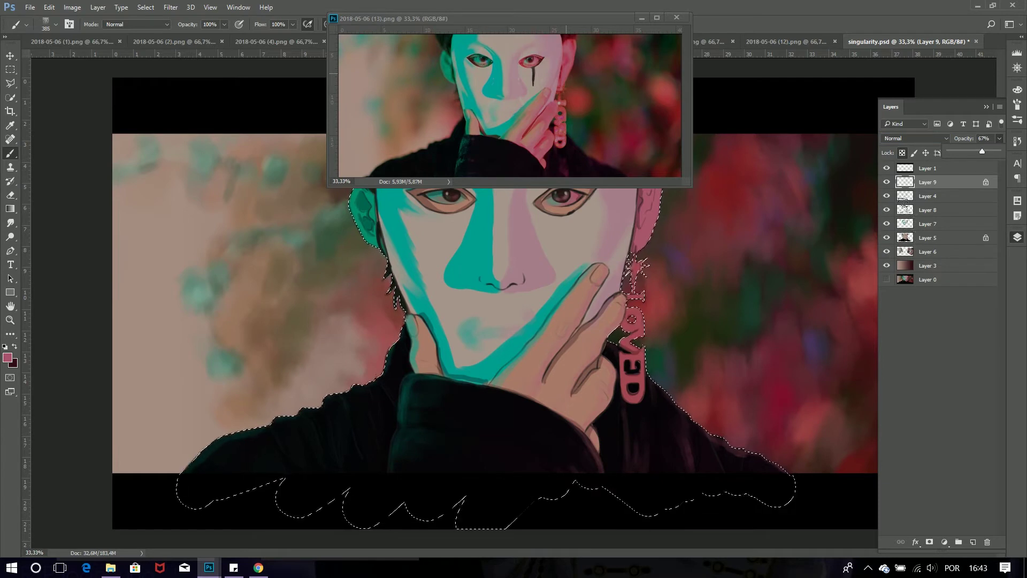
key(ctrl+shift+alt+n)
right_click(599, 270)
key(Return)
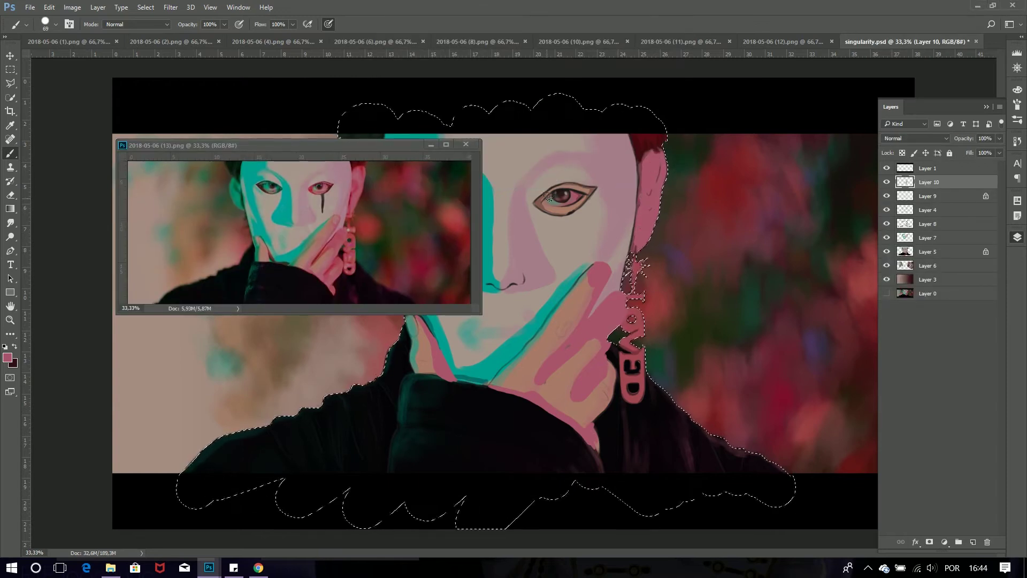
Set the pink finger layer to Overlay at 29% opacity and pick a brighter pink
key(shift+alt+o)
click(998, 138)
text(25)
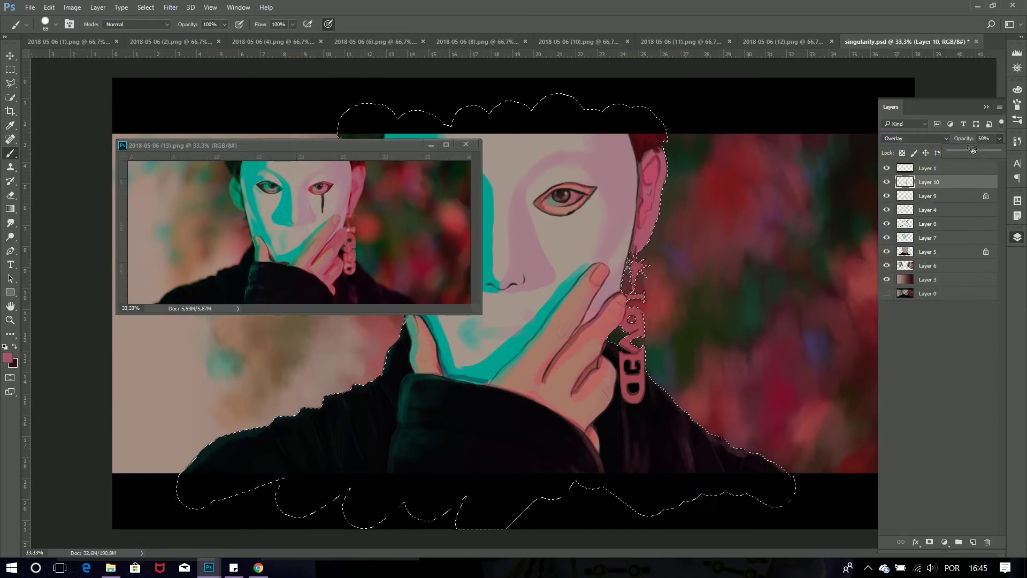
drag(972, 150, 963, 150)
key(shift+alt+n)
alt+click(645, 224)
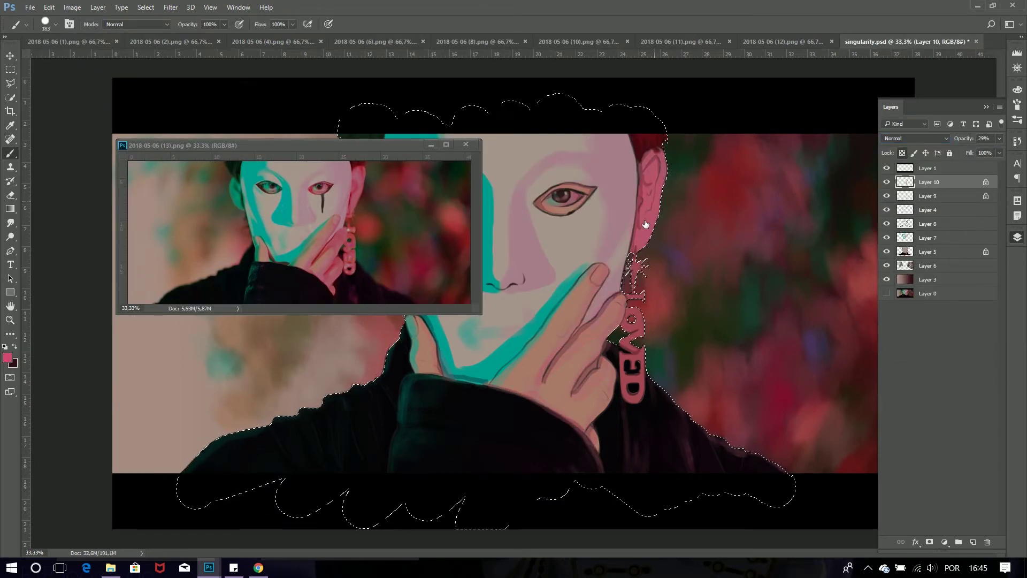
click(915, 138)
click(909, 204)
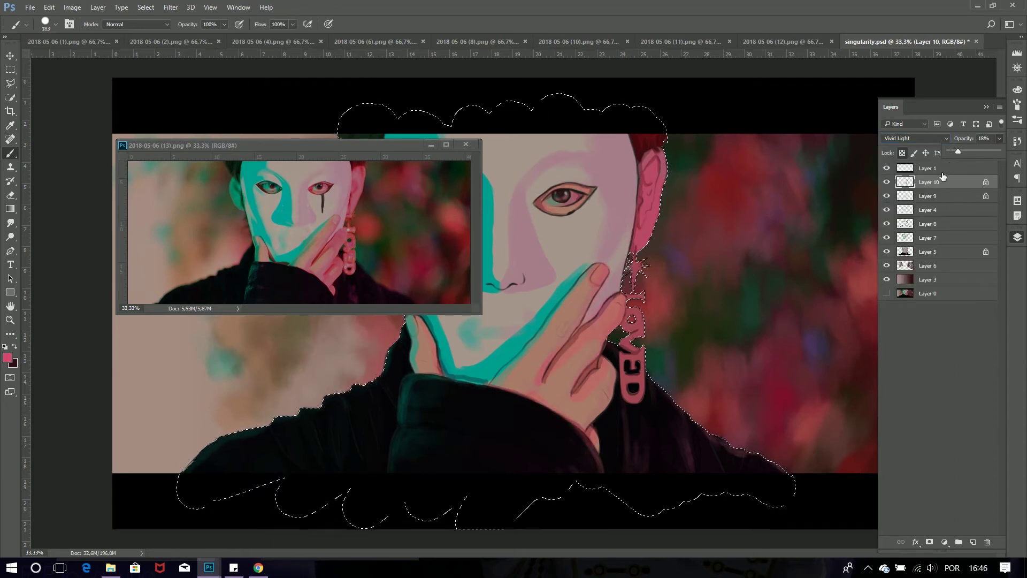
Add Layer 11 and paint pink tones over the hand
click(928, 251)
click(972, 542)
click(56, 25)
key(Return)
drag(556, 326, 592, 354)
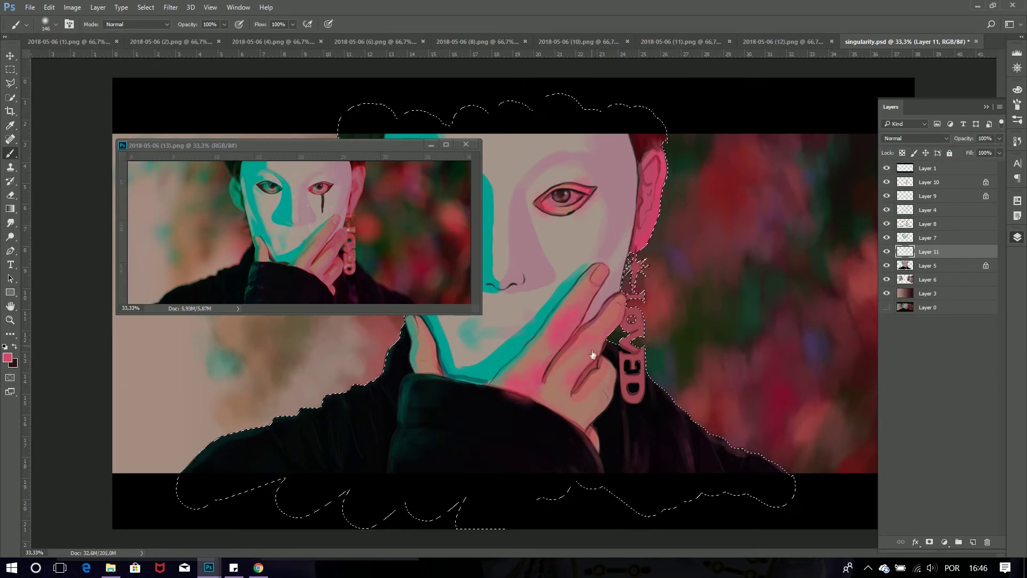
Paint a teal highlight on the jacket collar and set the layer to Color Burn at 20%
drag(283, 145, 778, 191)
click(7, 358)
click(619, 147)
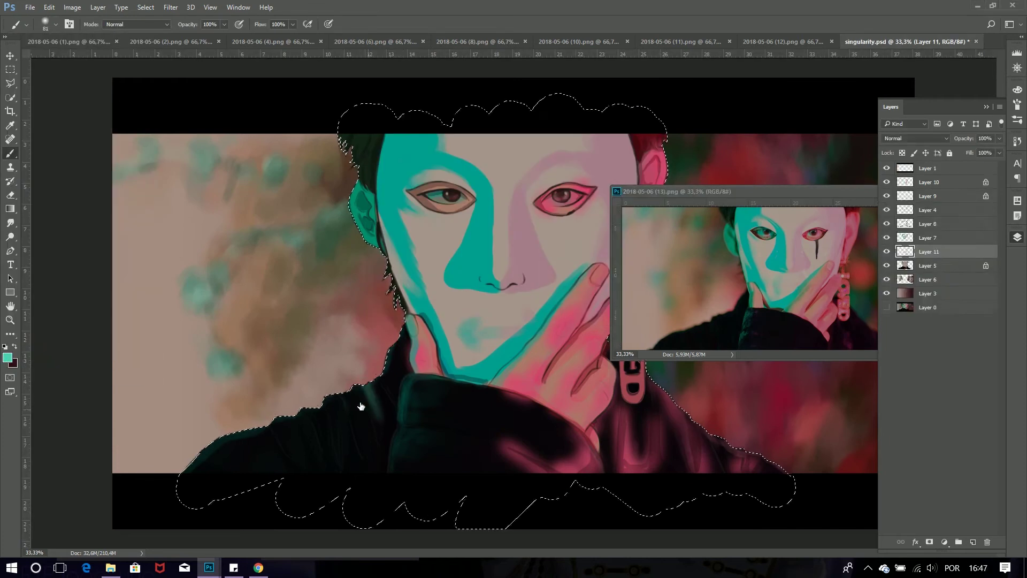
drag(406, 383, 420, 465)
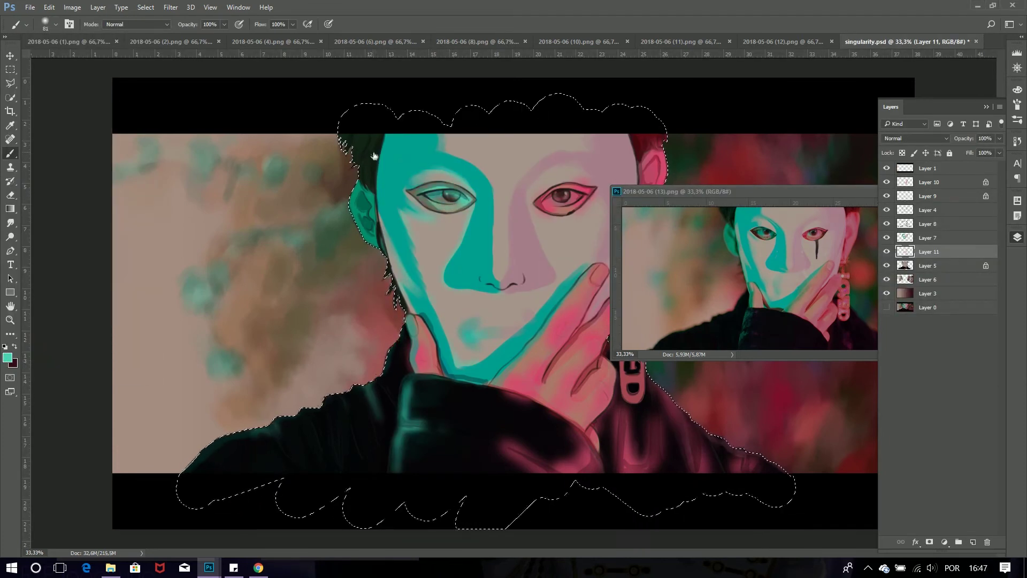
click(915, 138)
click(904, 214)
click(998, 138)
drag(1000, 153, 965, 153)
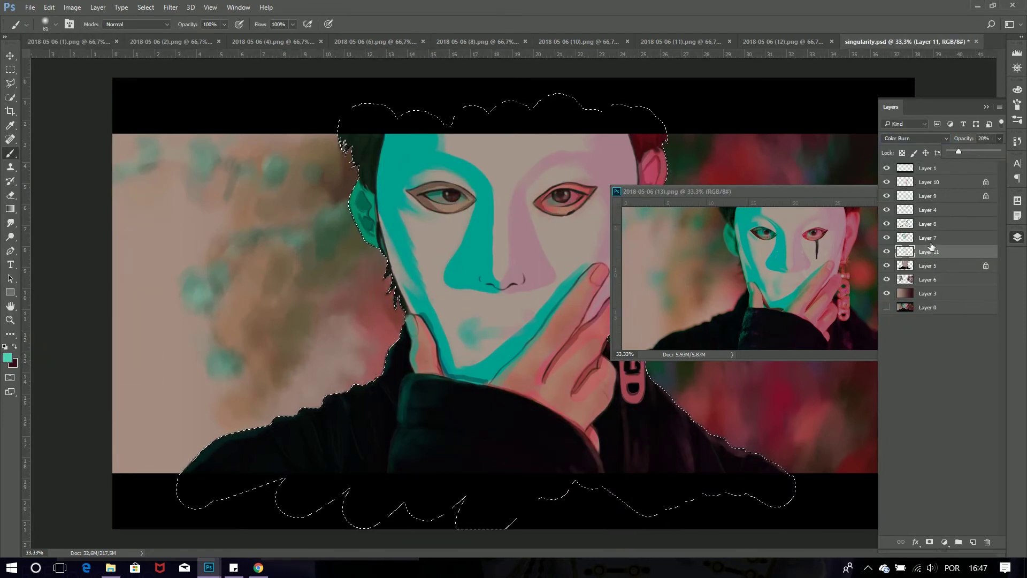
Add a new layer and set up a slightly larger pale teal brush at 59% opacity
key(ctrl+shift+alt+n)
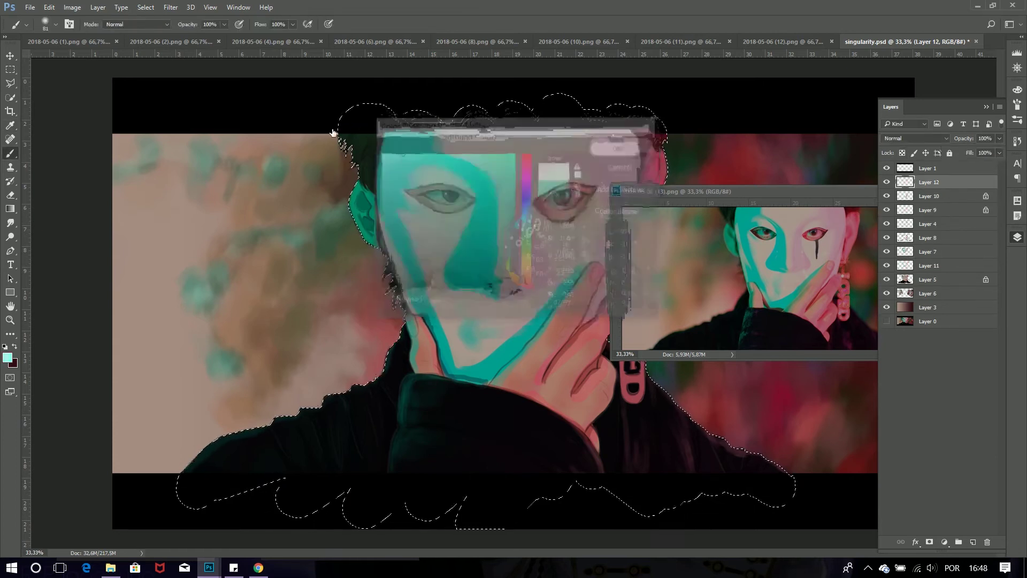
alt+shift+right_click(533, 316)
key(5)
key(9)
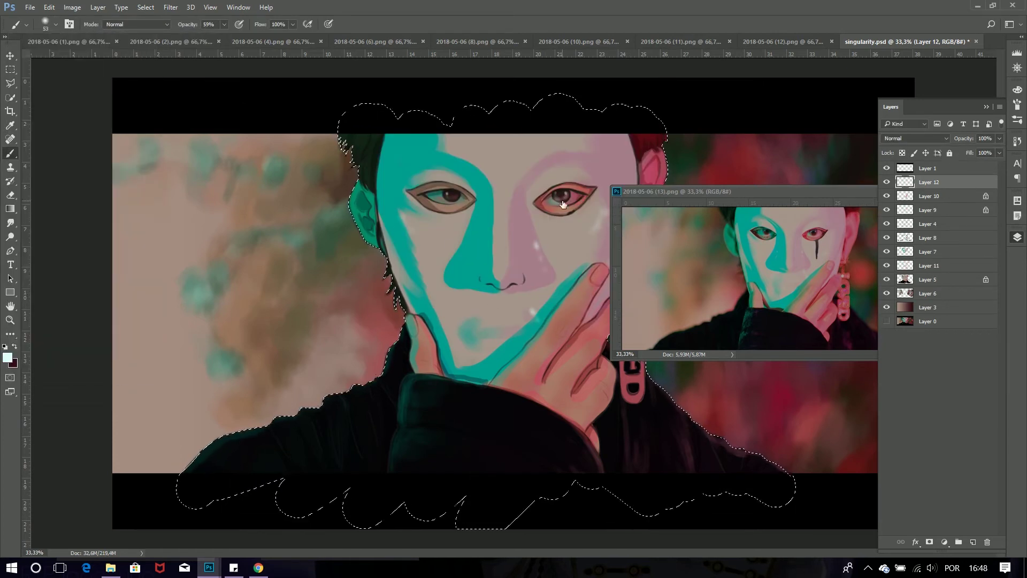
drag(696, 191, 201, 133)
On new layers, paint light strokes and Overlay pink highlights over the LOVED earring
key(ctrl+shift+alt+n)
drag(640, 262, 634, 390)
alt+click(638, 297)
key(ctrl+shift+alt+n)
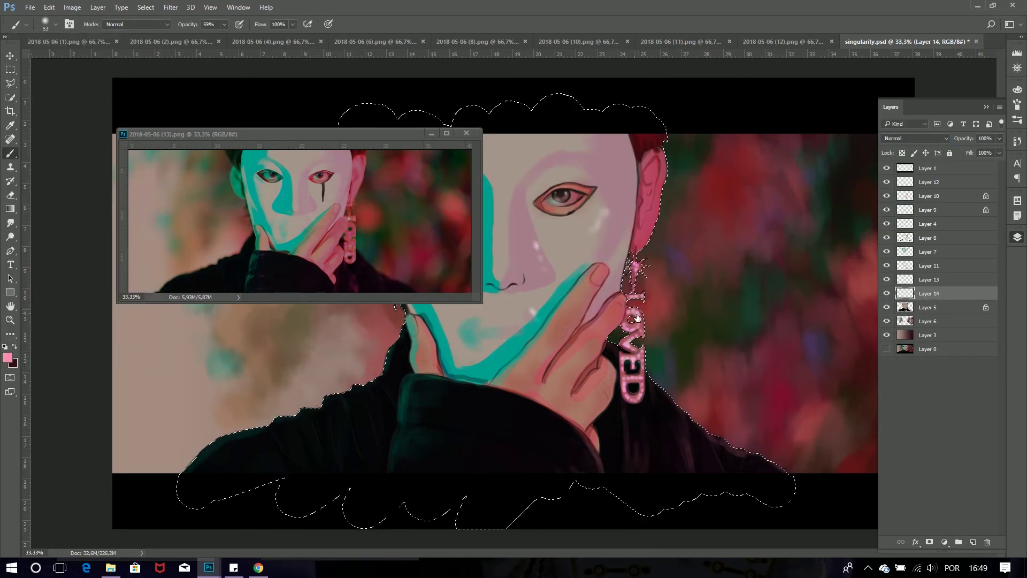
drag(636, 317, 633, 396)
key(shift+alt+o)
Add another layer and check the whole image in the overview panel
click(968, 542)
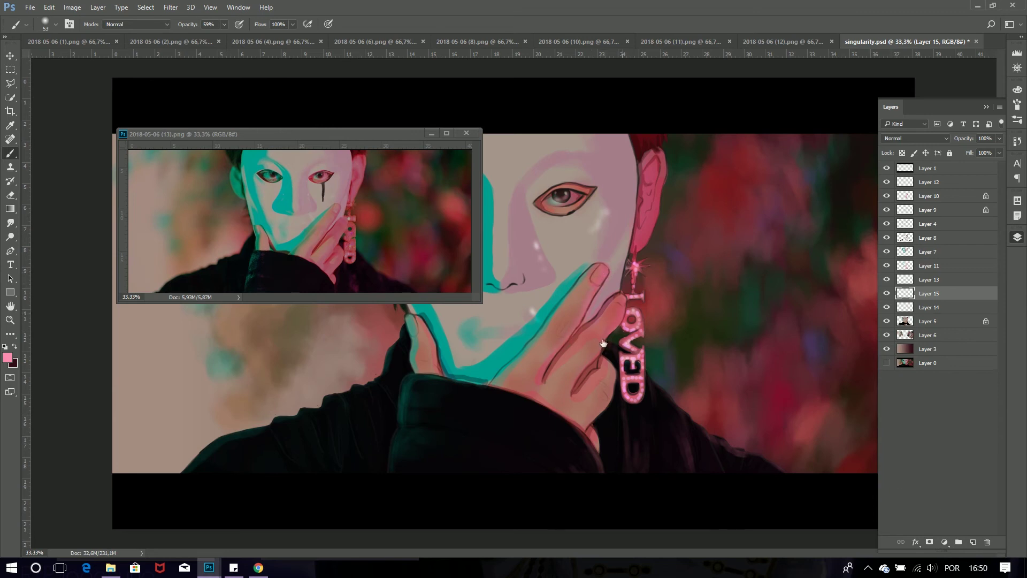
drag(300, 134, 673, 96)
click(1017, 67)
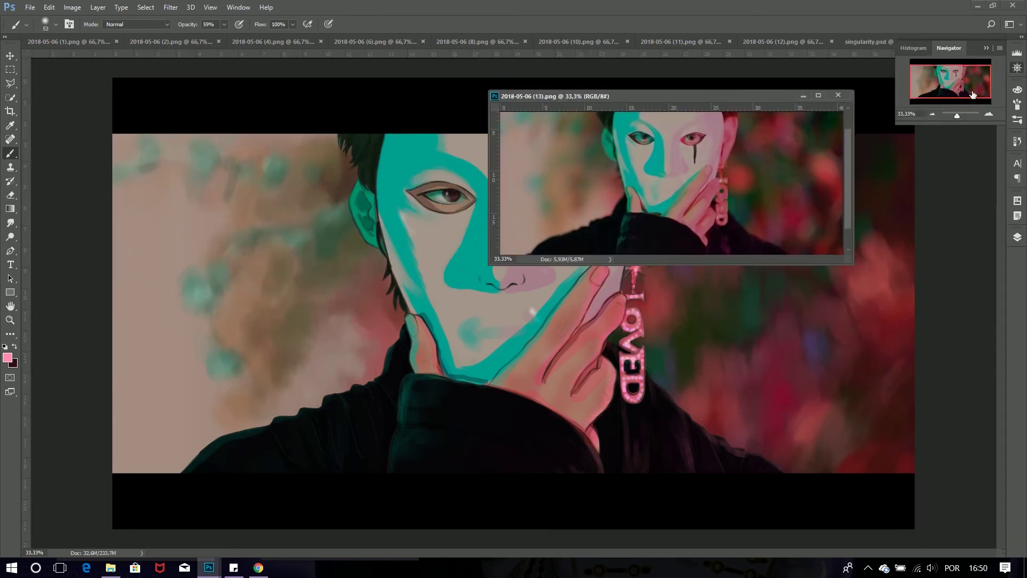
click(850, 330)
click(1016, 237)
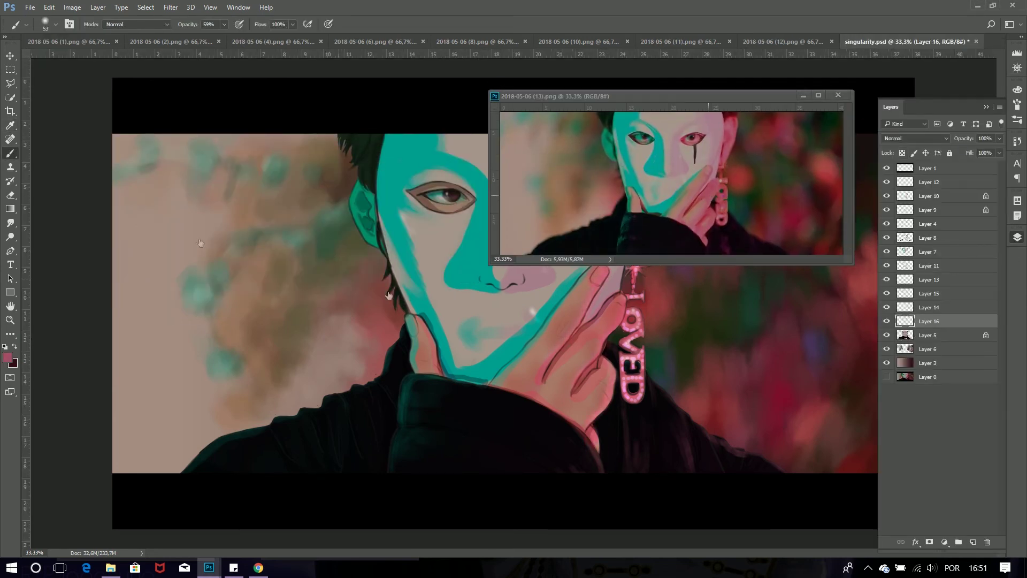
On a new layer, shade the hand with full-strength pink tones inside the figure selection, then deselect
alt+click(518, 291)
key(0)
key(ctrl+shift+d)
drag(607, 272, 548, 366)
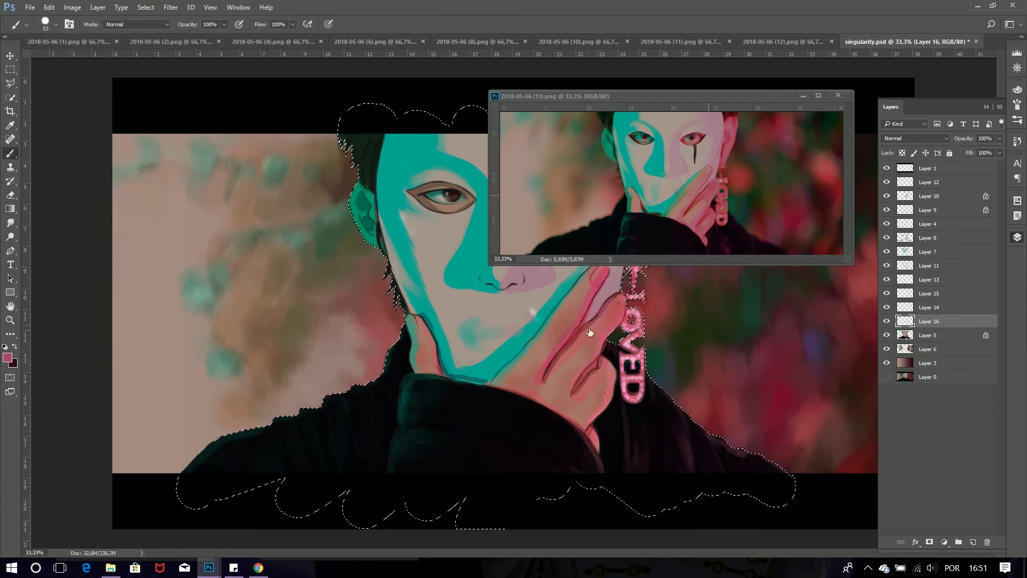
mouse_move(610, 300)
mouse_down()
mouse_move(607, 372)
mouse_move(578, 398)
mouse_up()
alt+click(500, 359)
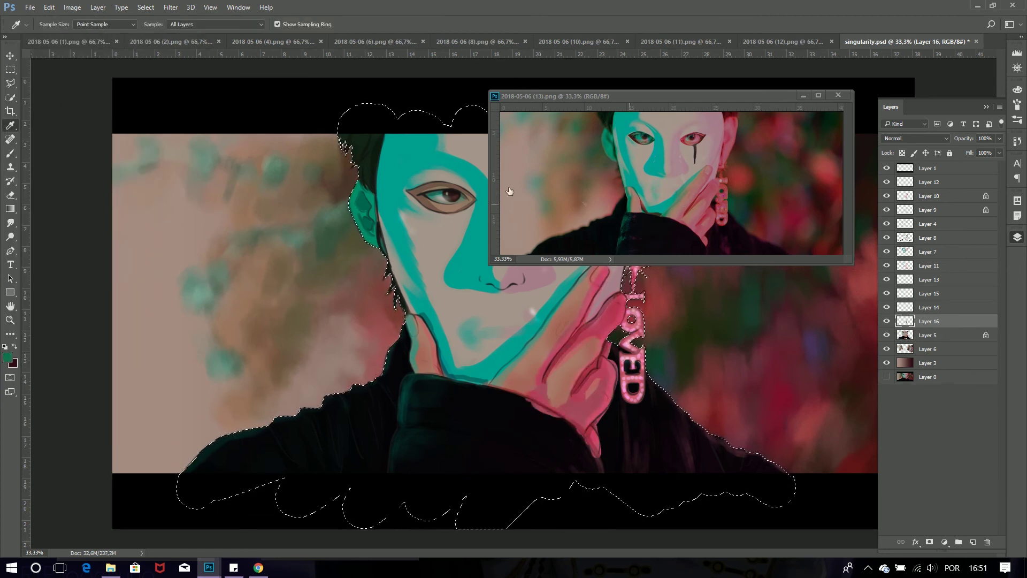
key(e)
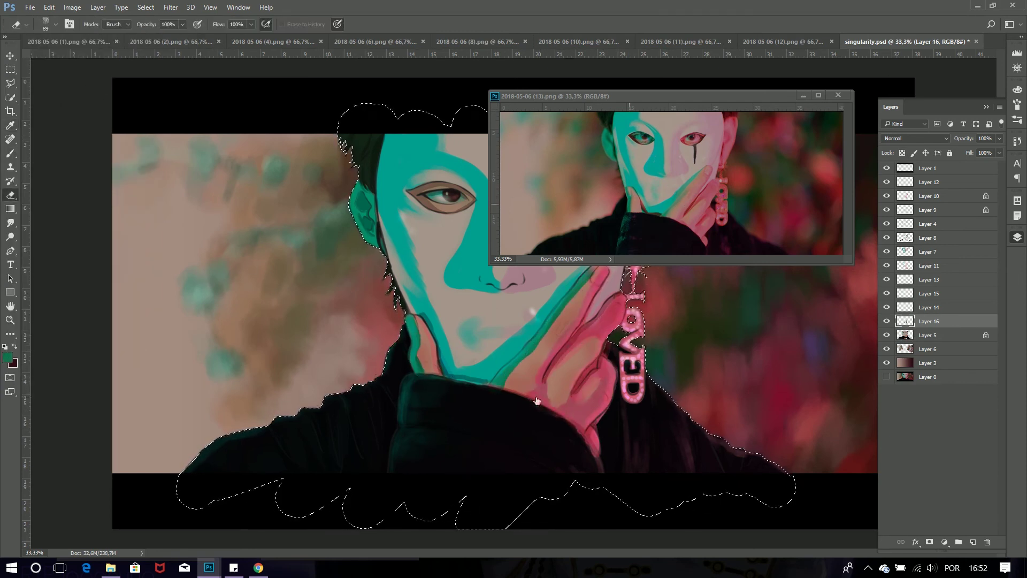
click(929, 182)
key(ctrl+d)
Set the pale highlight layer to Color Dodge blending
click(838, 94)
double_click(963, 182)
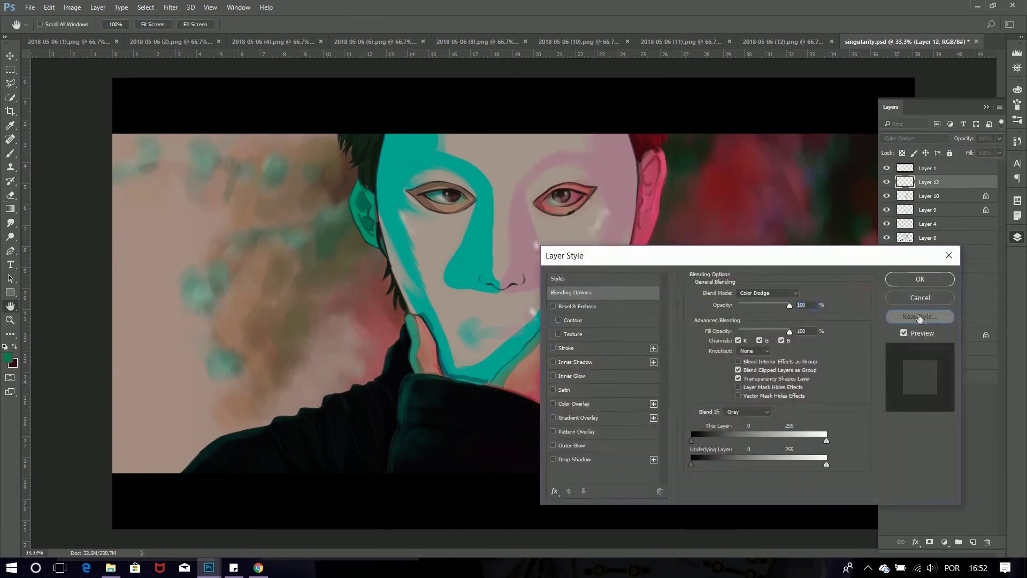
click(920, 297)
Paint a black tear line running down below the right-hand eye
click(929, 265)
click(929, 224)
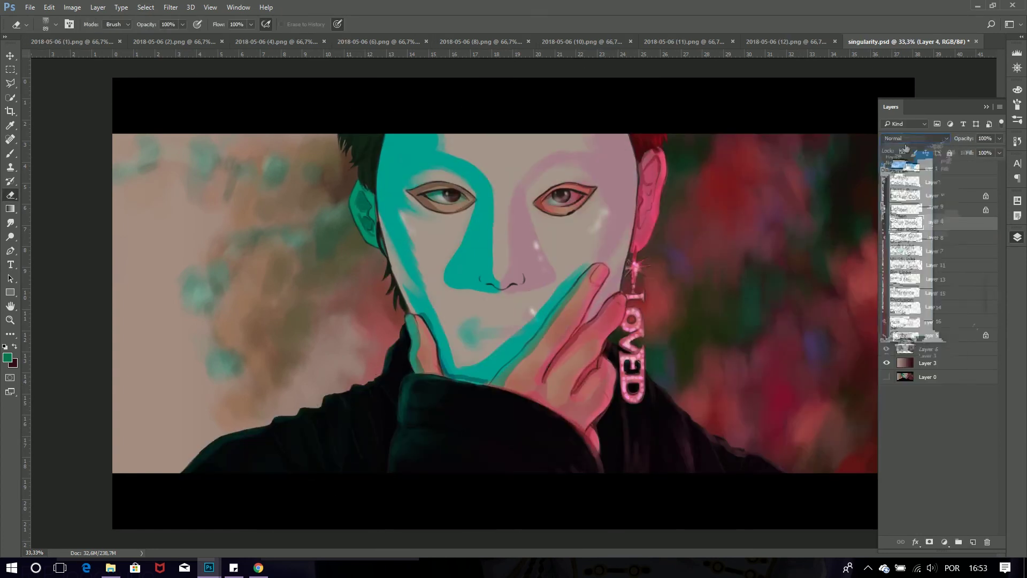
key(b)
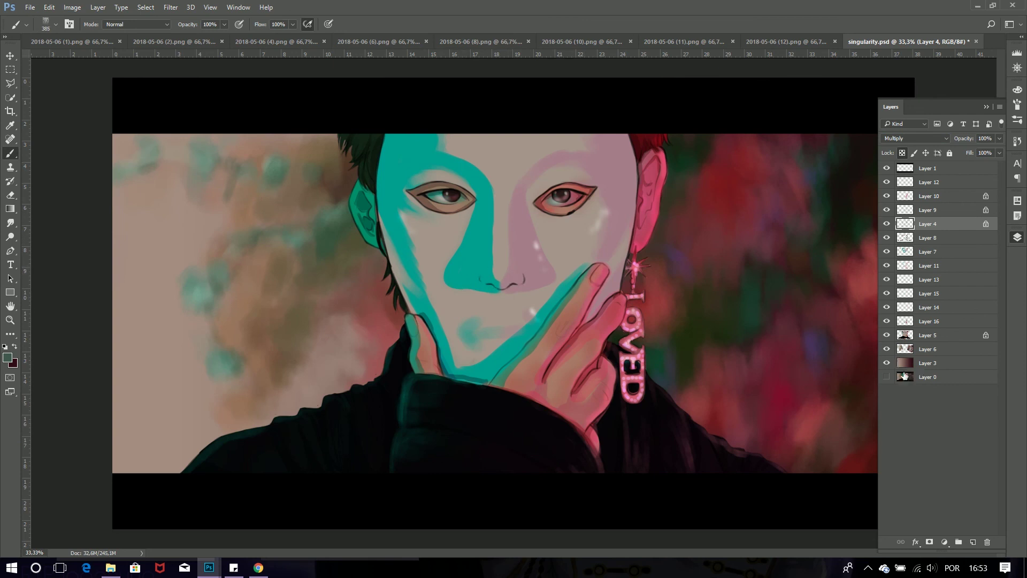
drag(669, 95, 276, 130)
drag(571, 211, 571, 253)
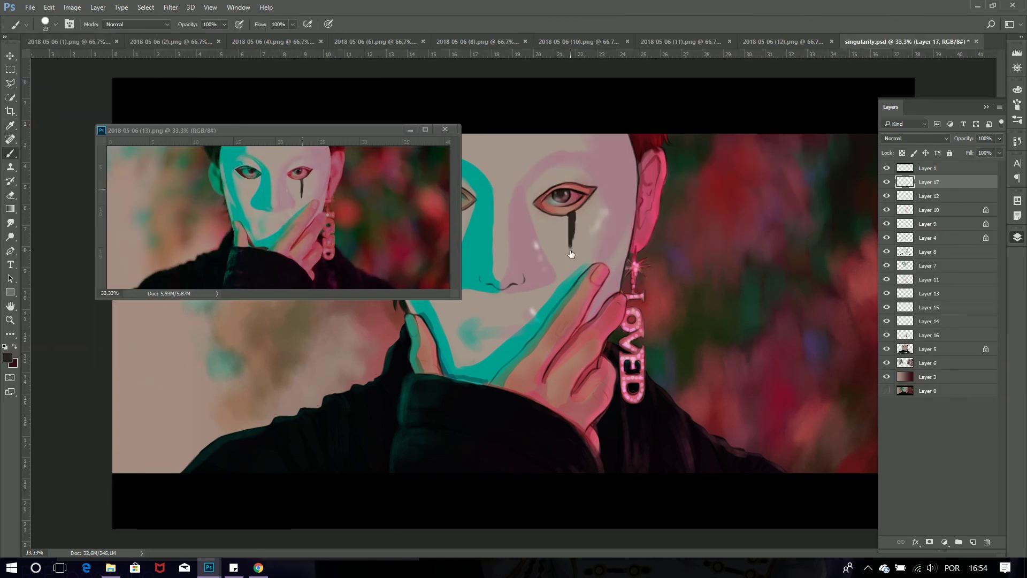